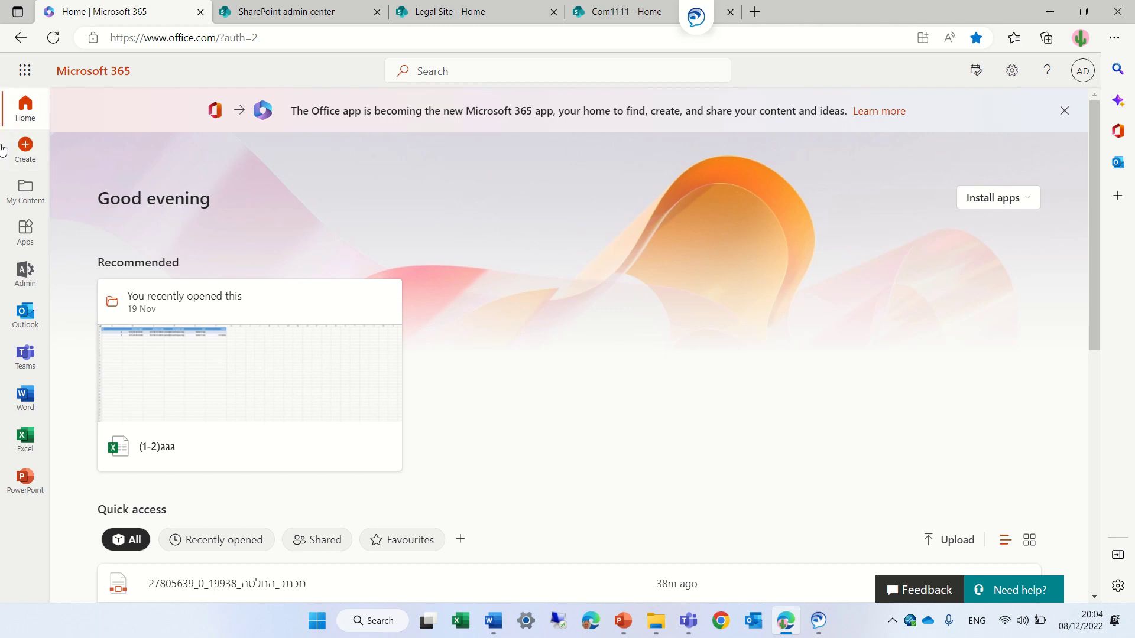
- Open the Microsoft 365 admin center from the Admin item in the app rail
left_click(30, 276)
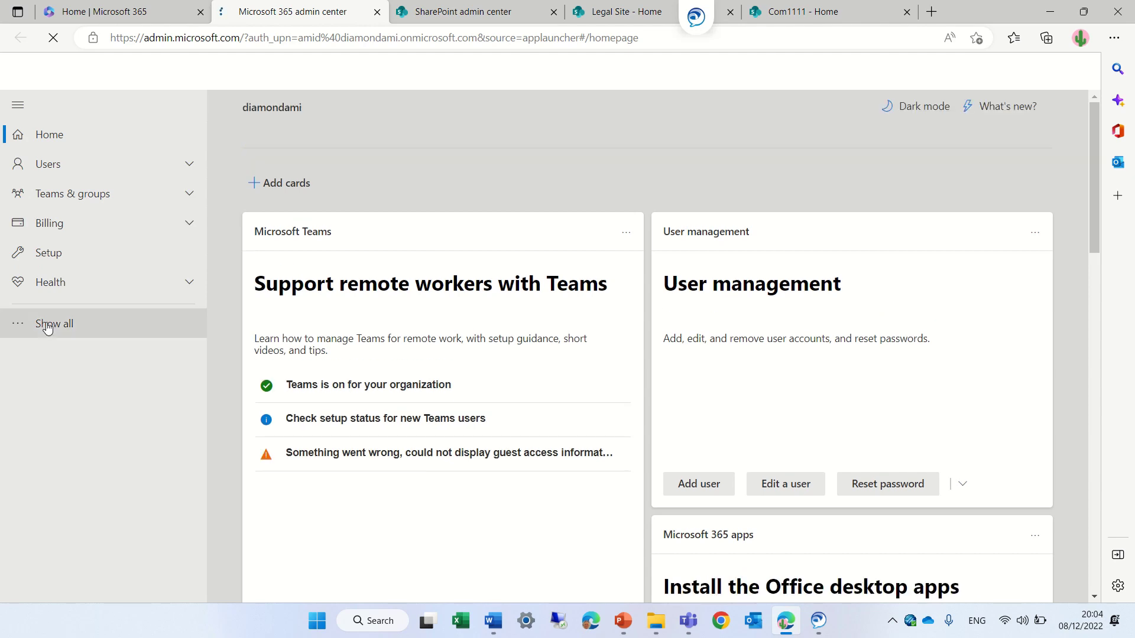
- Expand the full navigation and launch SharePoint from the Admin centers list
left_click(76, 327)
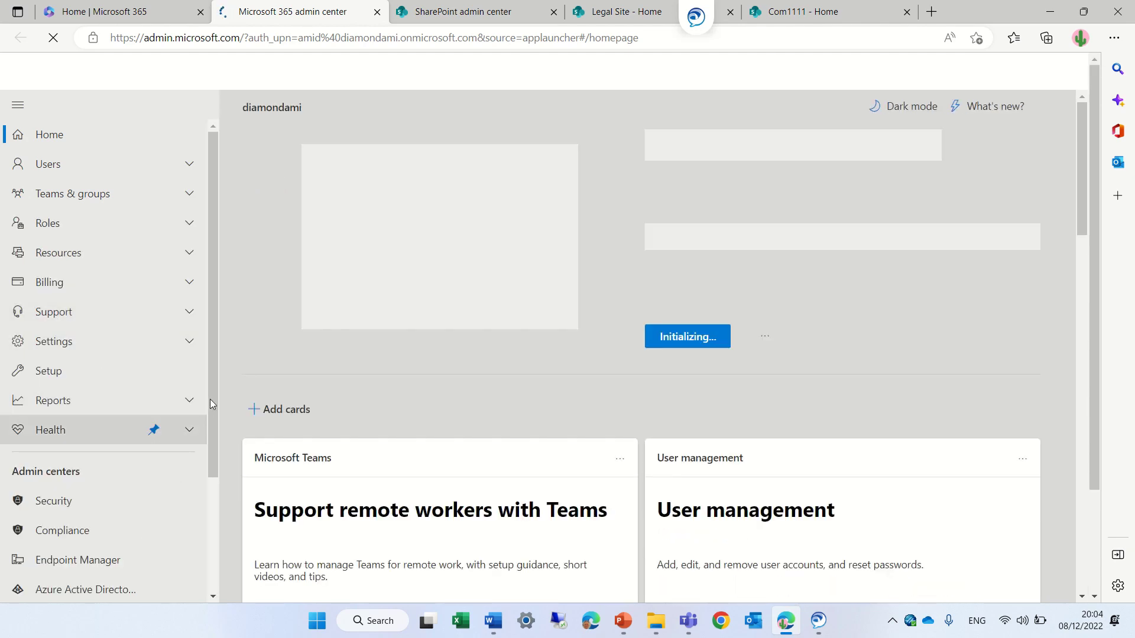
left_click_drag(211, 399, 211, 519)
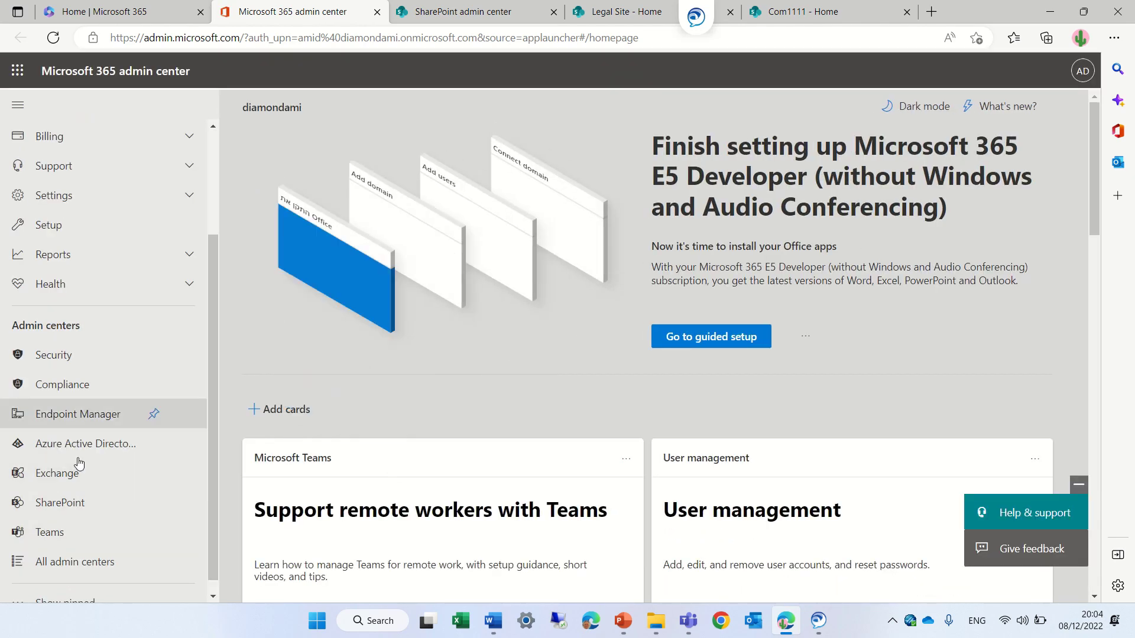
left_click(59, 502)
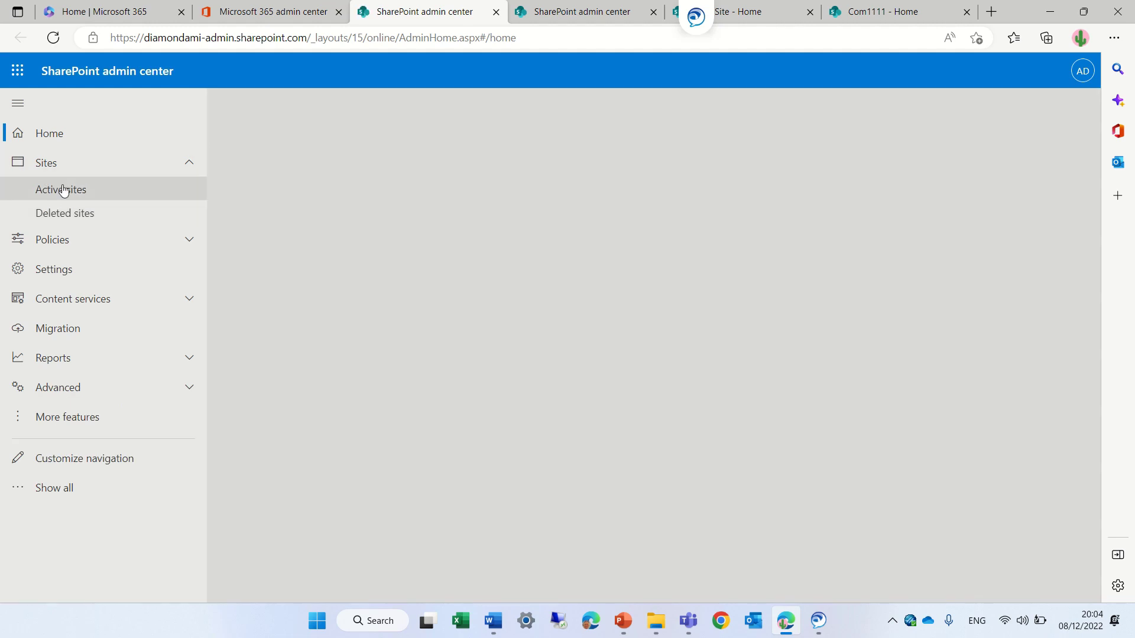
- Select site 2000 in Active sites and show its Permissions dropdown
left_click(75, 189)
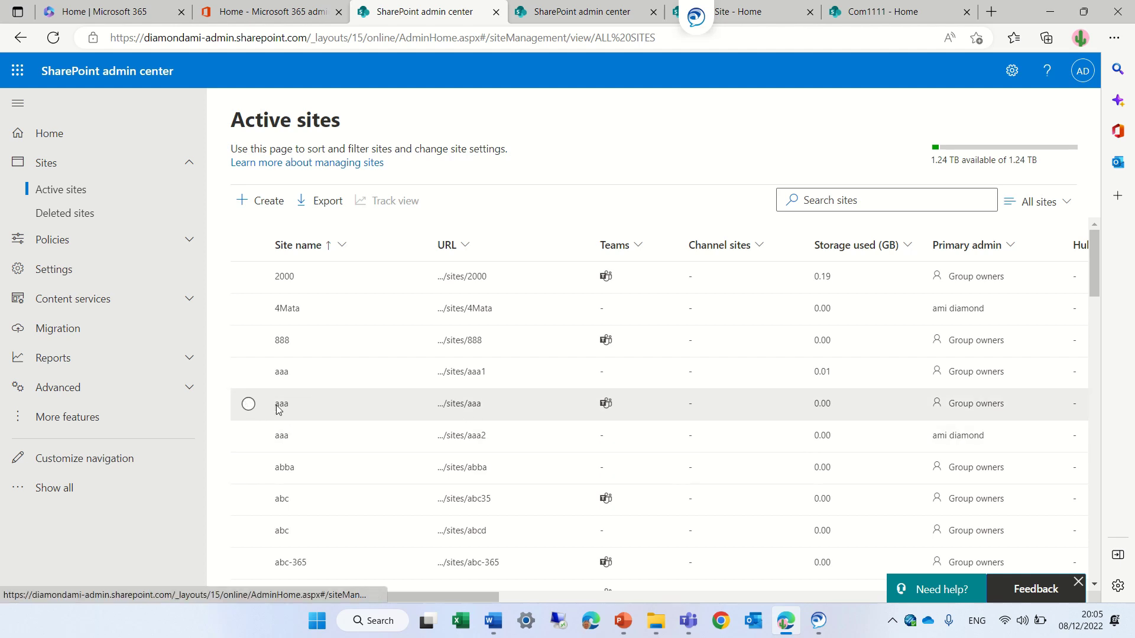
left_click(248, 278)
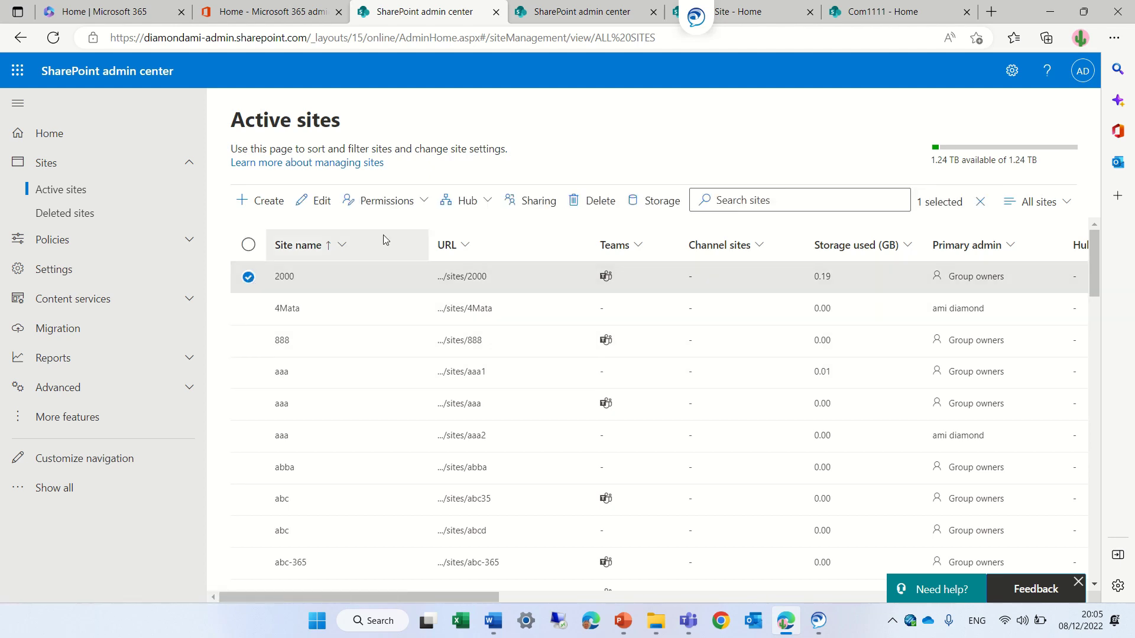
left_click(422, 204)
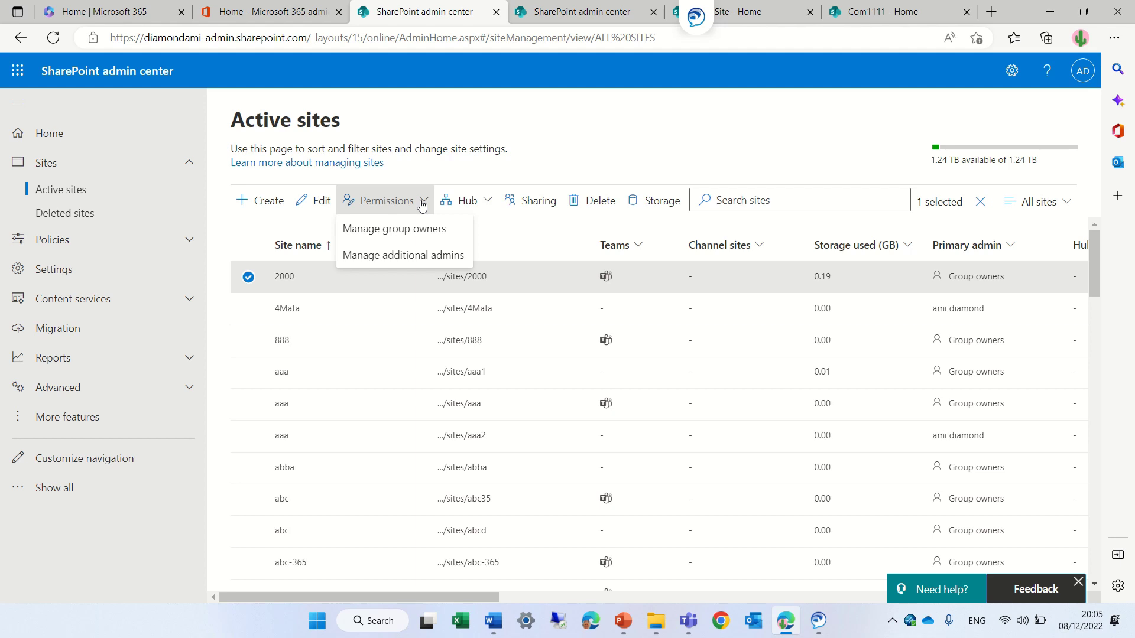
- Add the suggested user as a second group owner of site 2000 via Manage group owners, then save
left_click(421, 230)
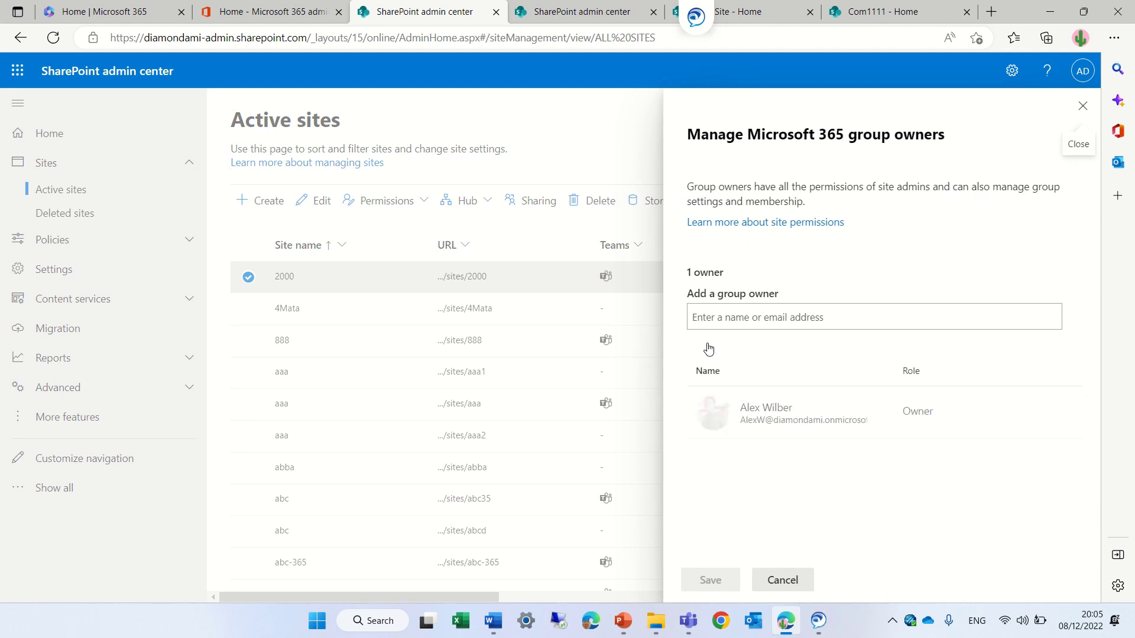
left_click(811, 313)
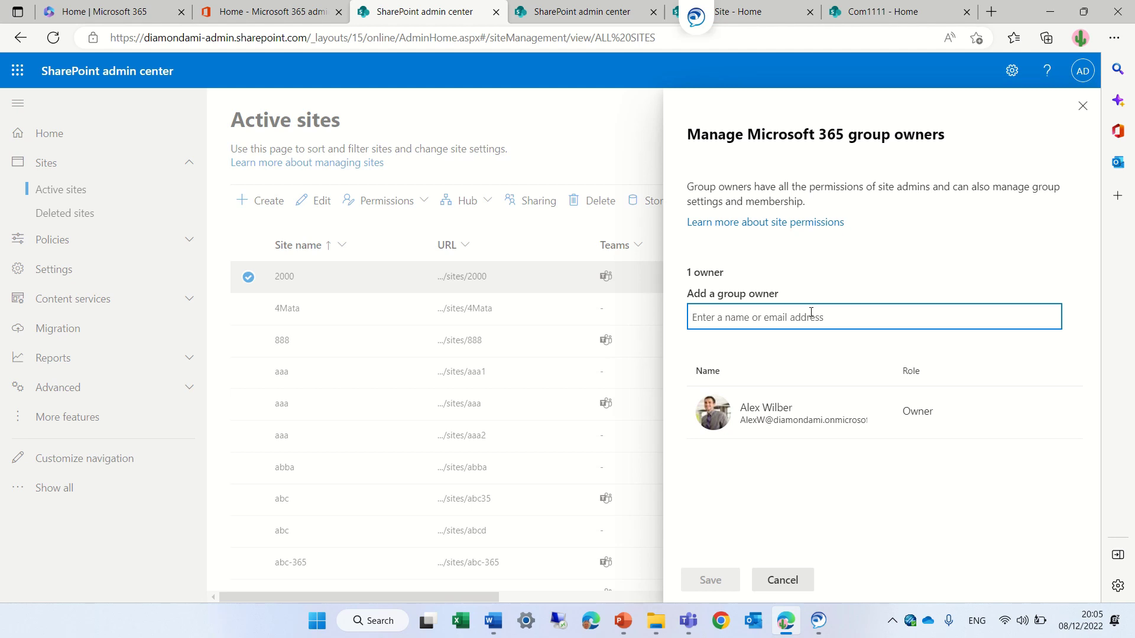
type("amid")
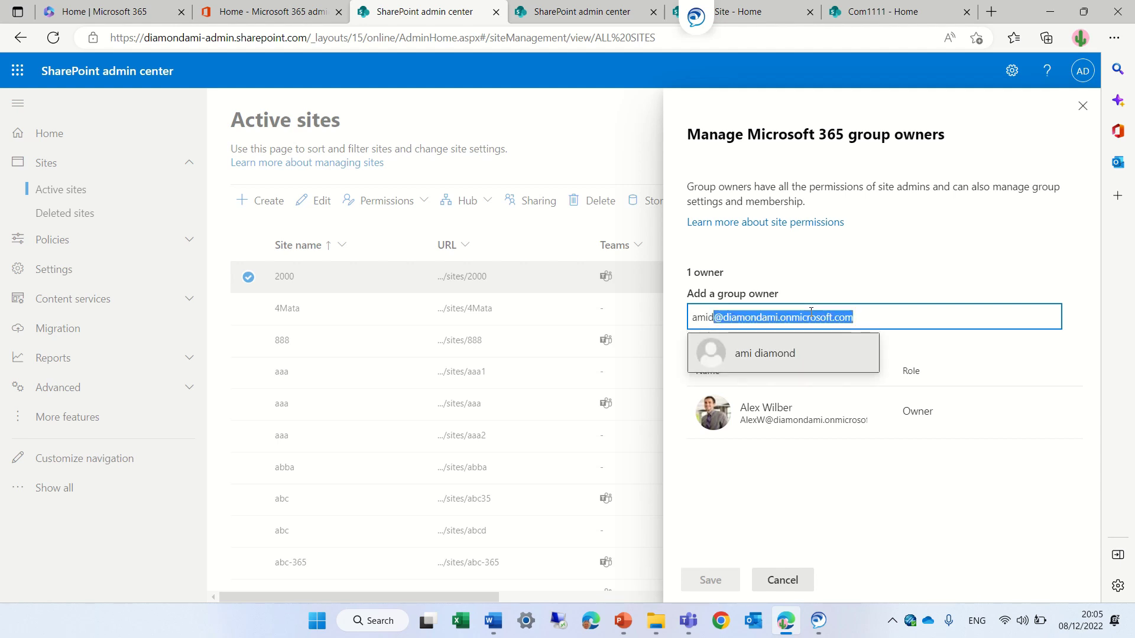
left_click(805, 351)
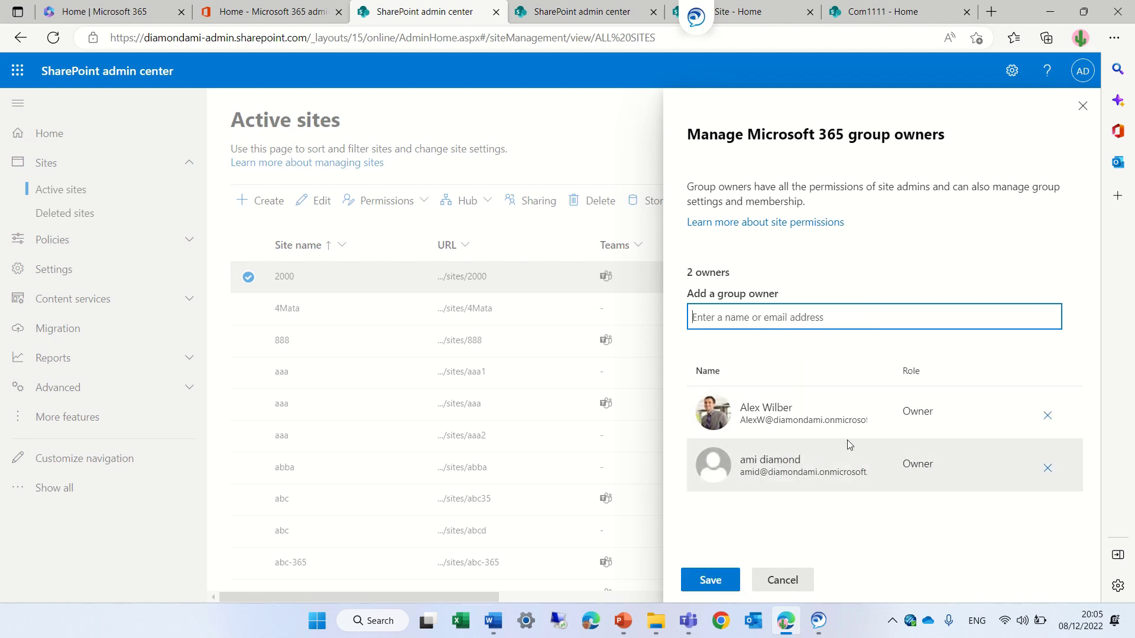
left_click(707, 581)
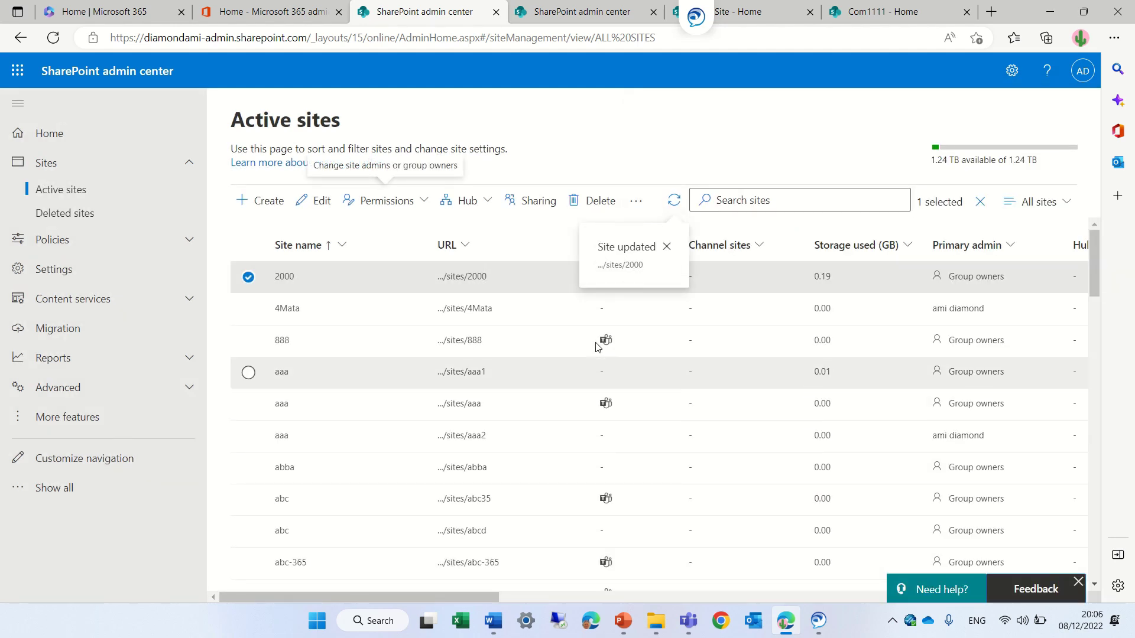
- Open /sites/2000 and view its '2 members' group membership panel
left_click(465, 279)
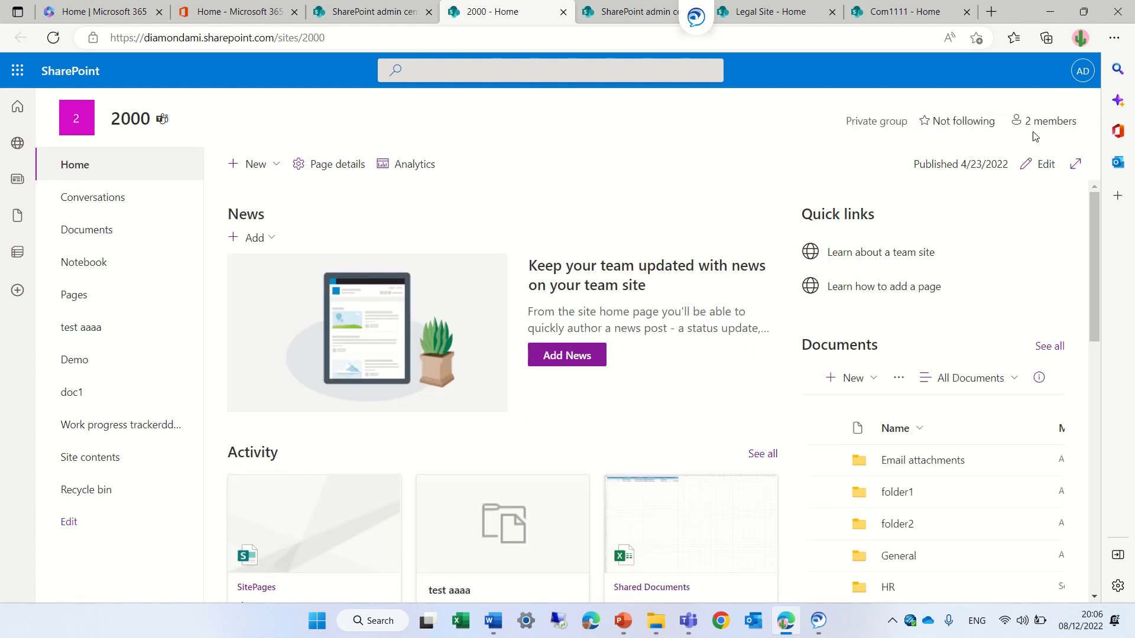
left_click(1043, 122)
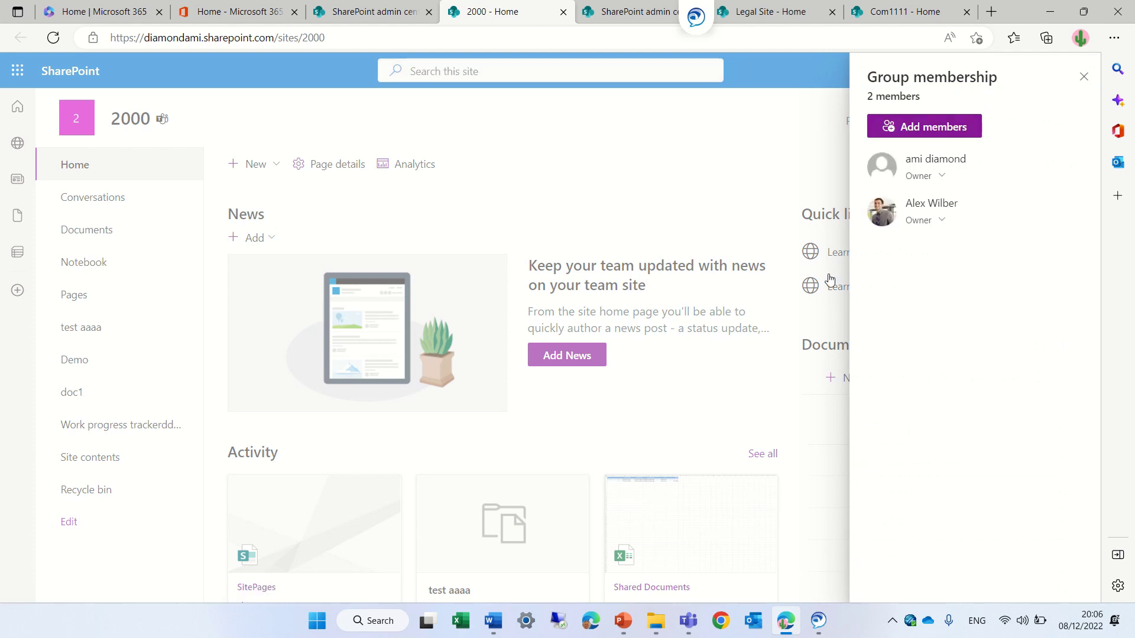
- Back in the admin center, close site 2000's details and choose Permissions > Manage additional admins
left_click(379, 12)
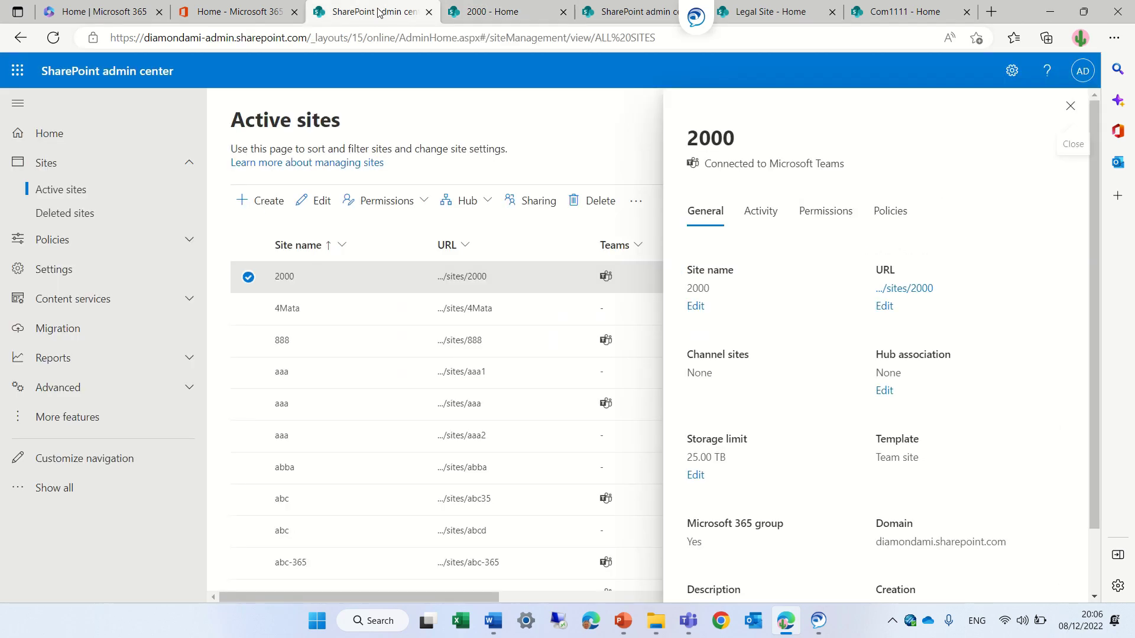
left_click(1070, 106)
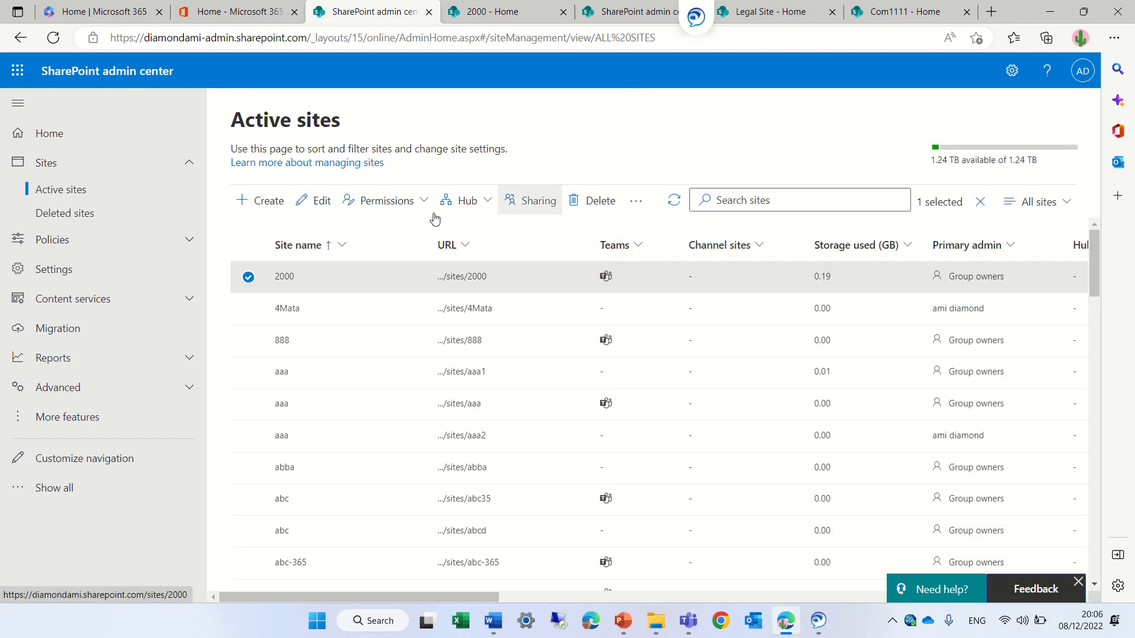
left_click(412, 203)
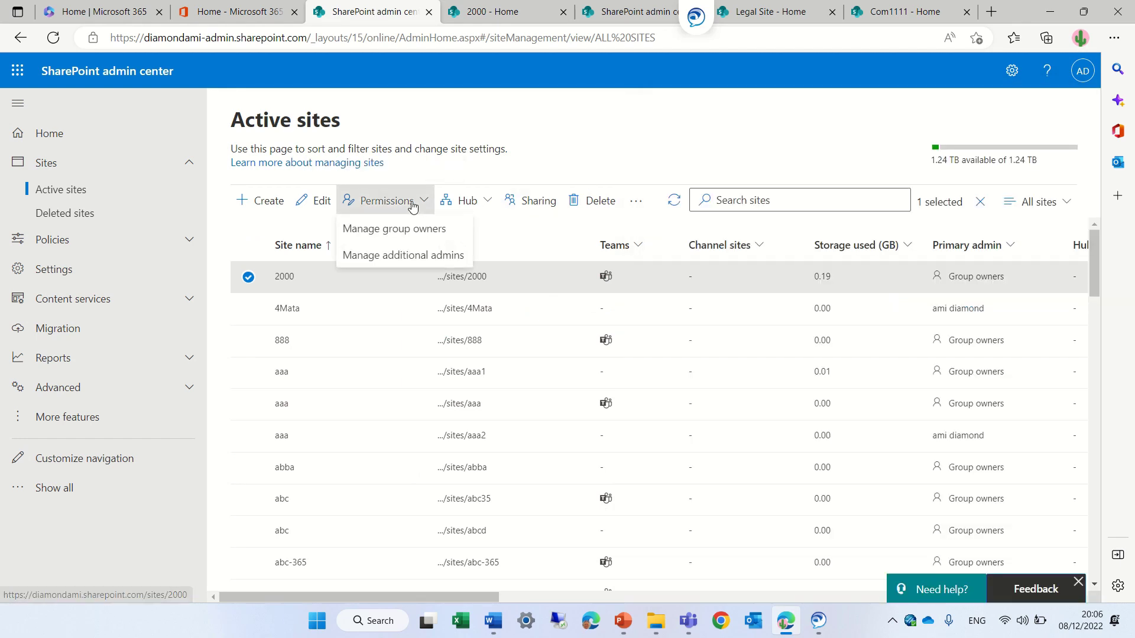
left_click(440, 257)
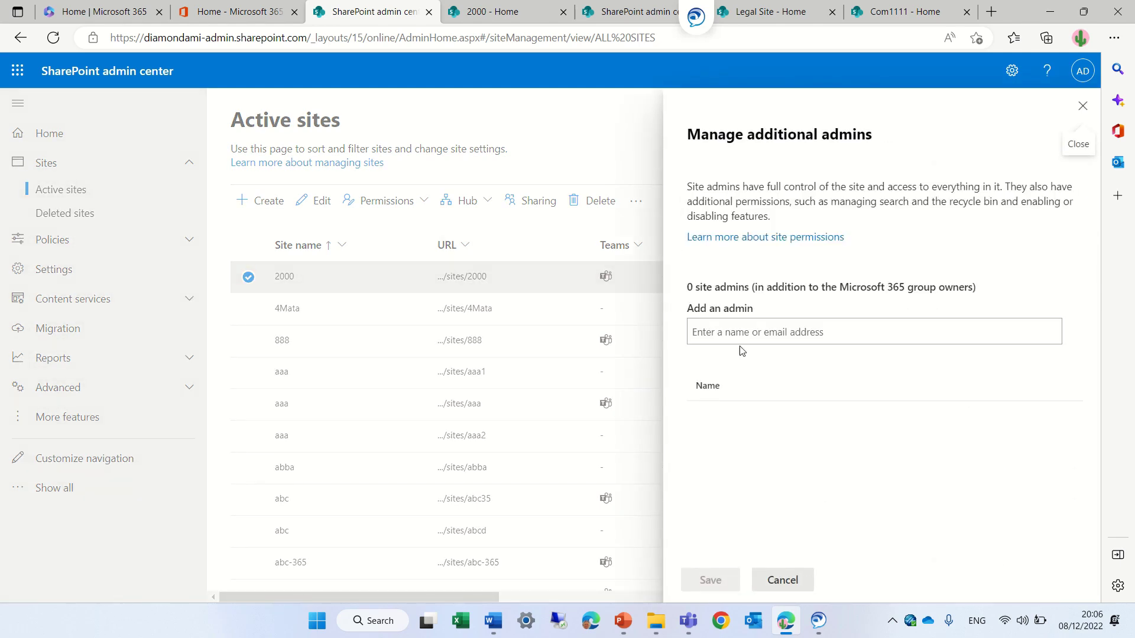
- Search for the user by name, add them as an additional site admin, and save
left_click(763, 337)
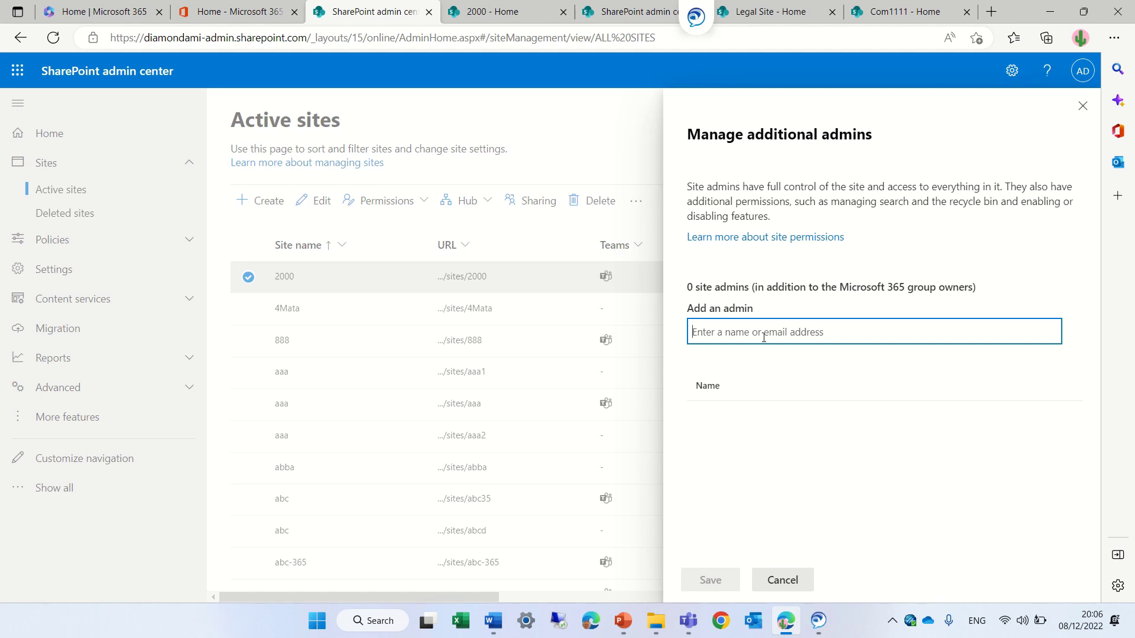
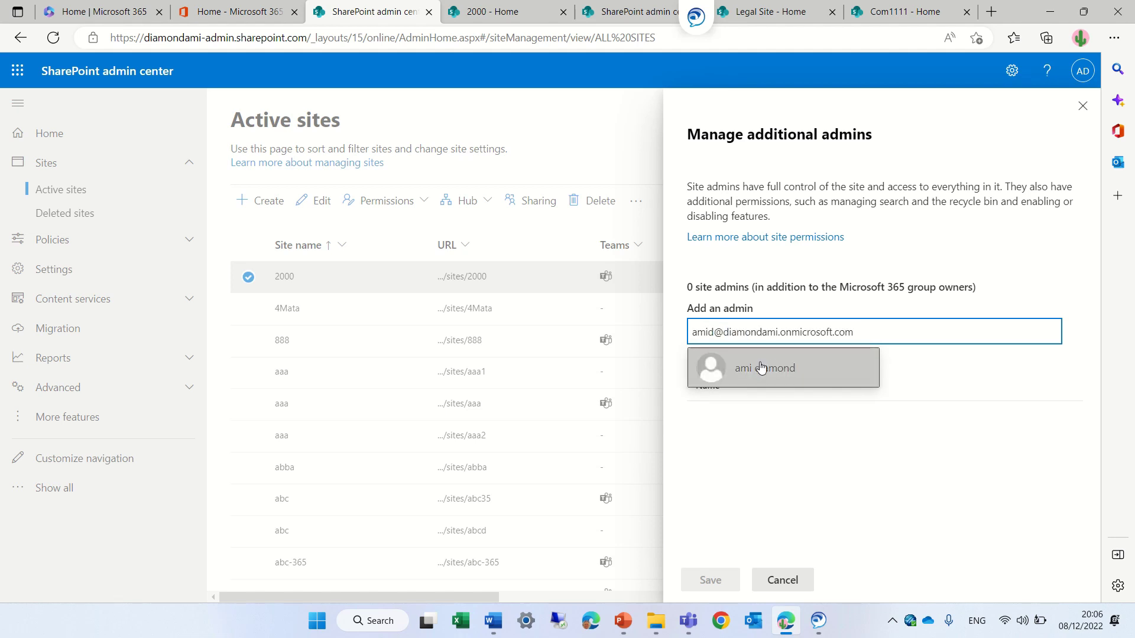
left_click(761, 367)
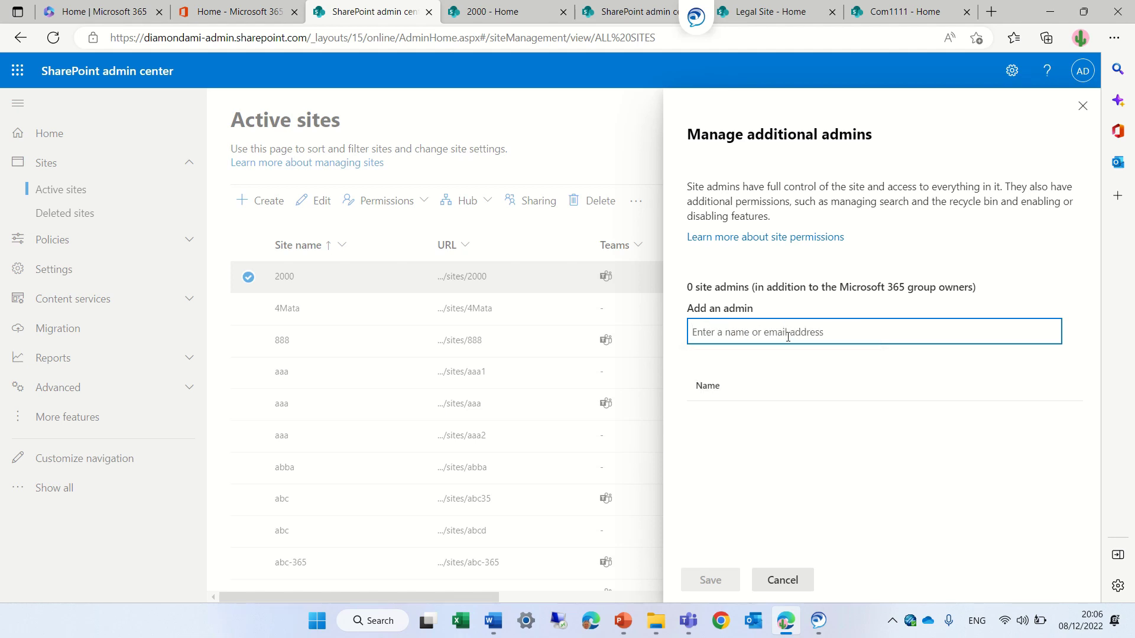
type("alex")
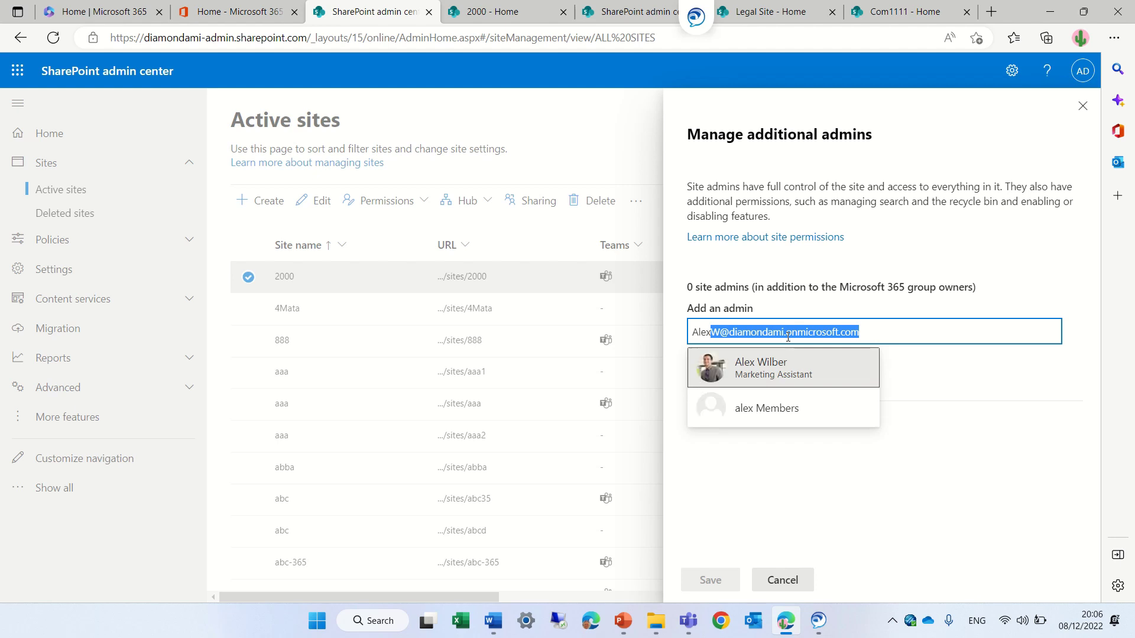
left_click(752, 381)
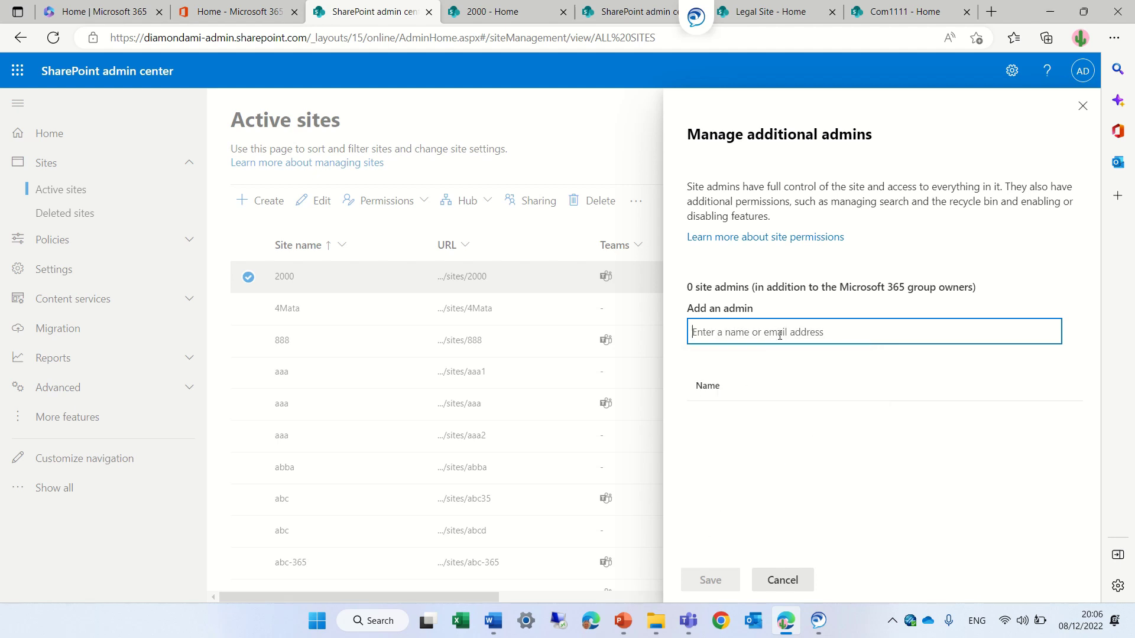
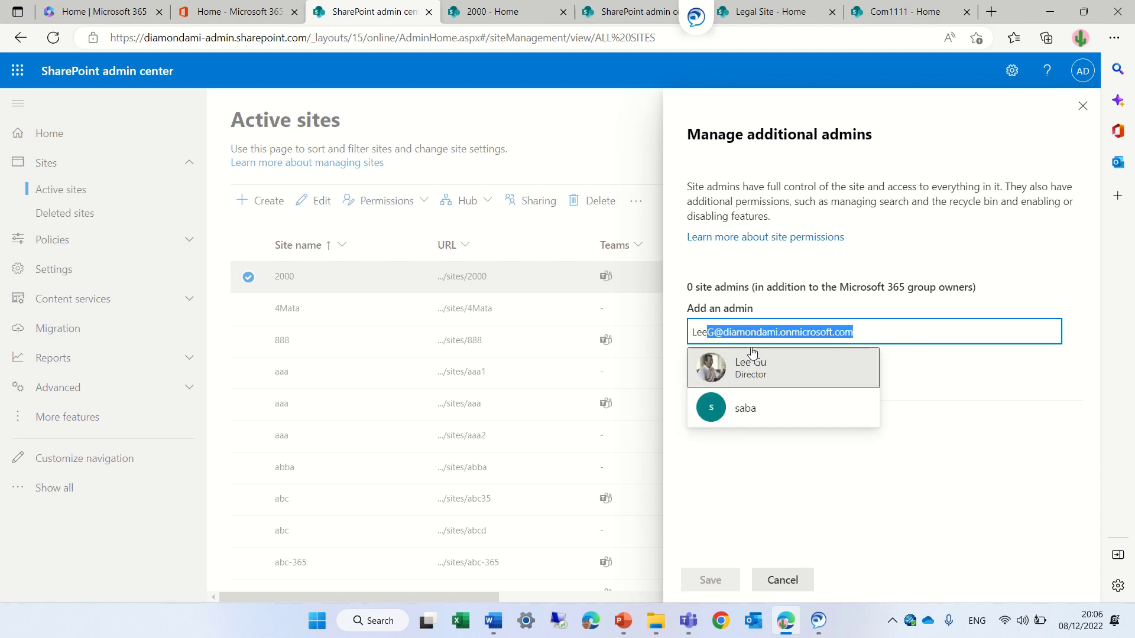
left_click(746, 365)
left_click(711, 580)
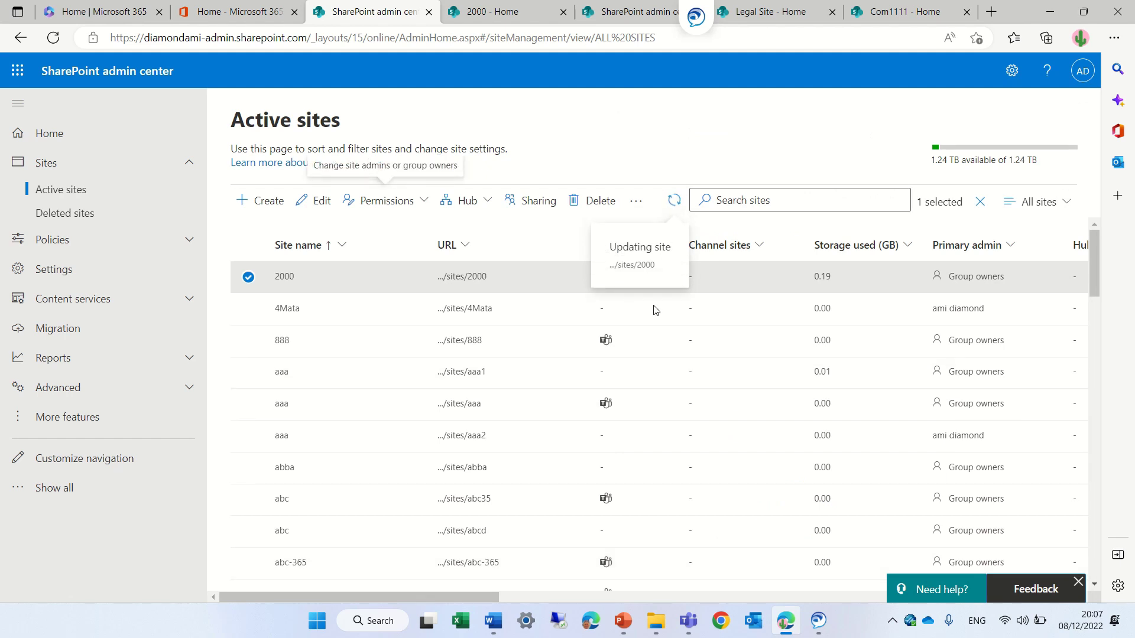
- Open site 2000 and show Site permissions from the Settings gear panel
left_click(465, 278)
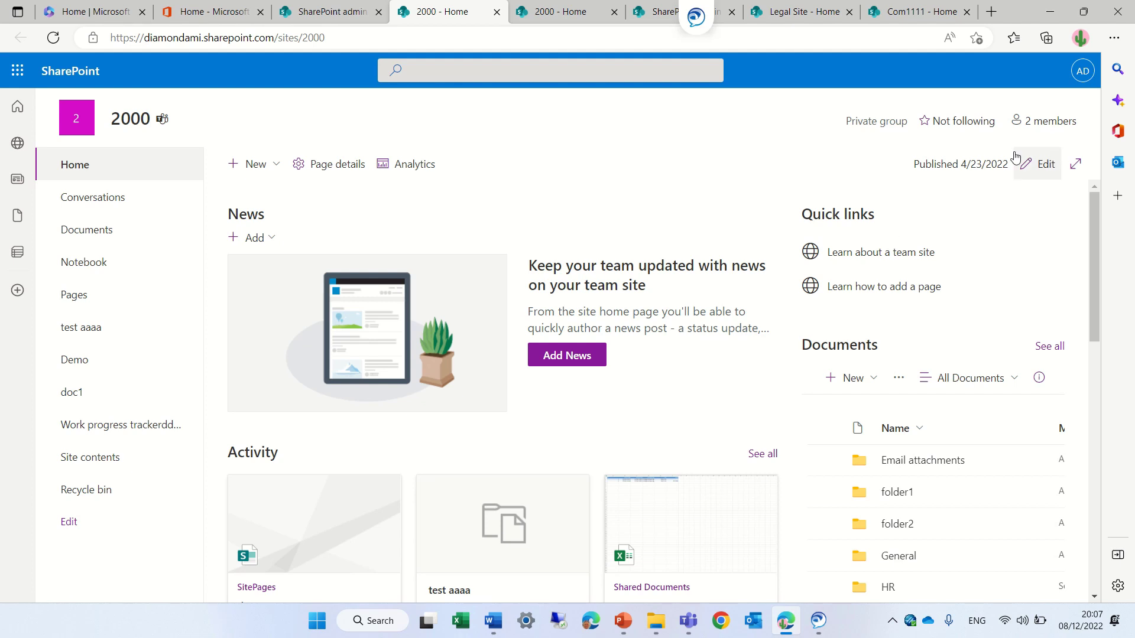
left_click(1079, 80)
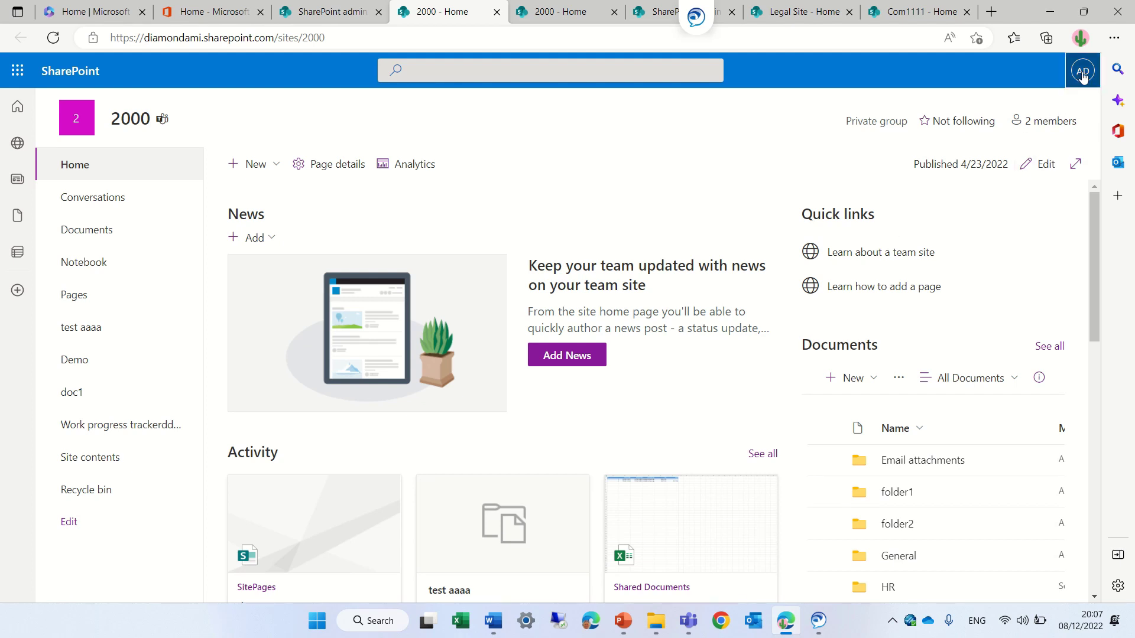
left_click(1012, 72)
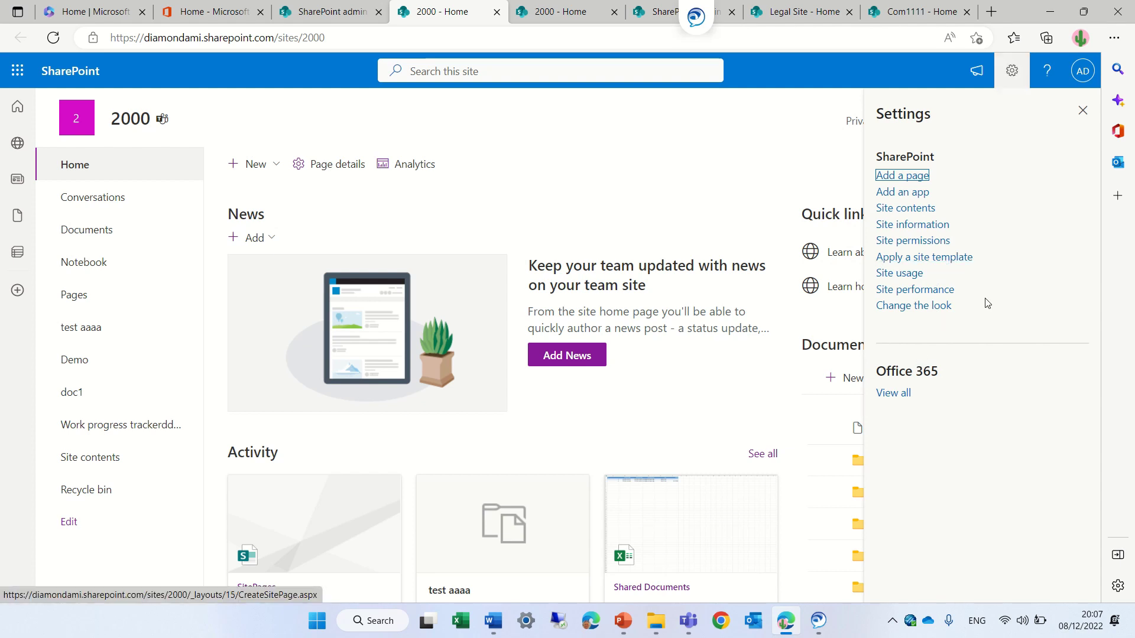
left_click(932, 241)
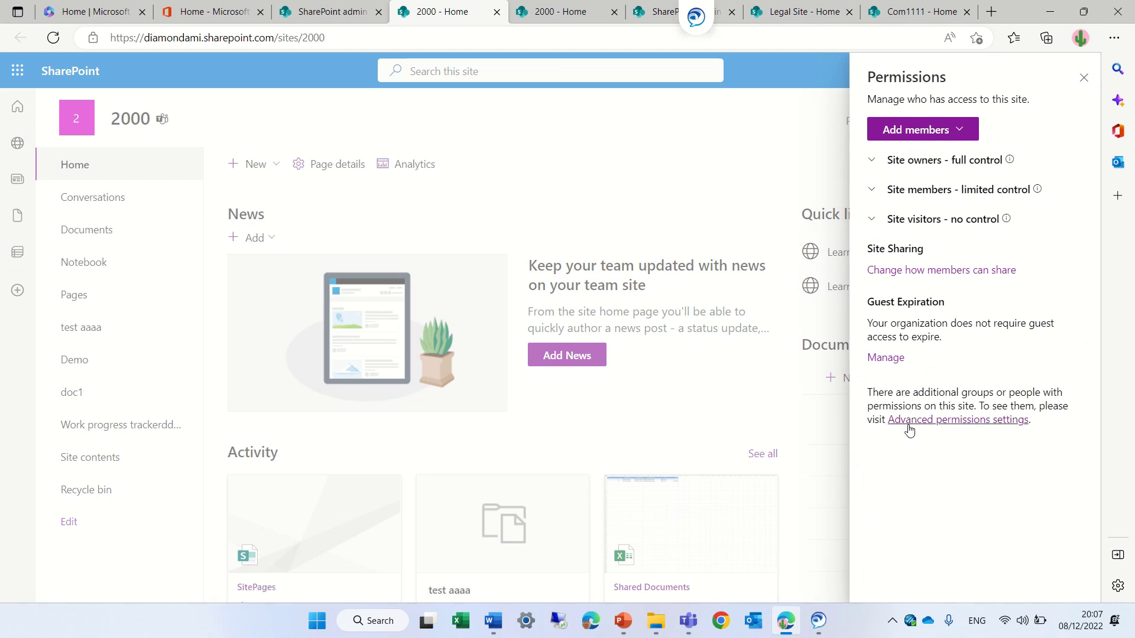
- Open Advanced permissions settings and review Site Collection Administrators, cancelling without changes
left_click(979, 425)
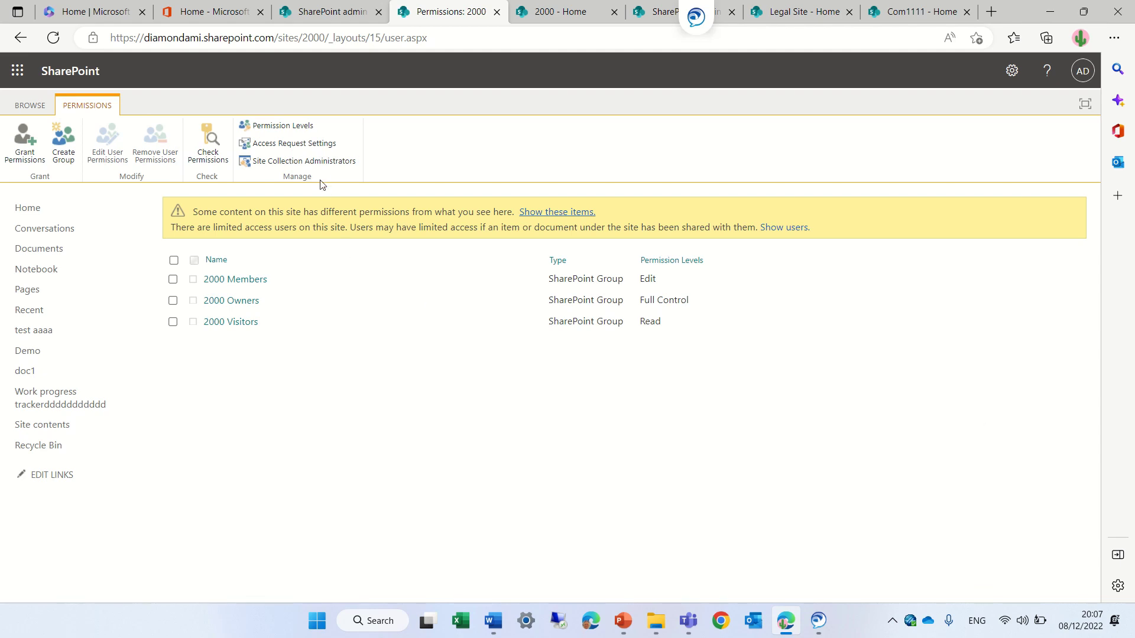
left_click(320, 165)
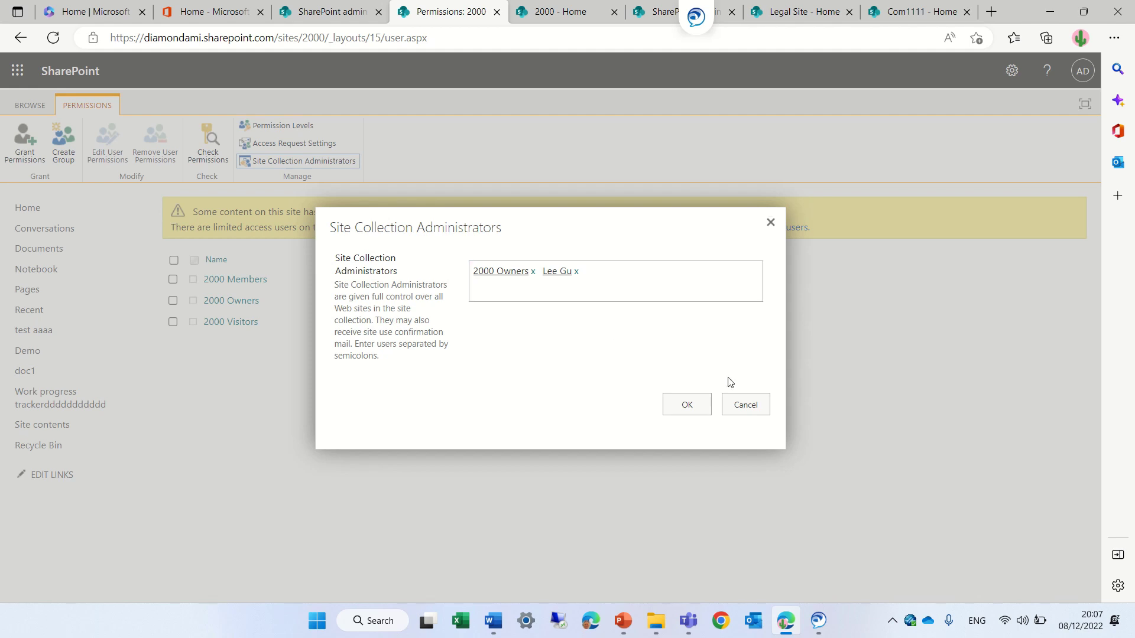
left_click(746, 405)
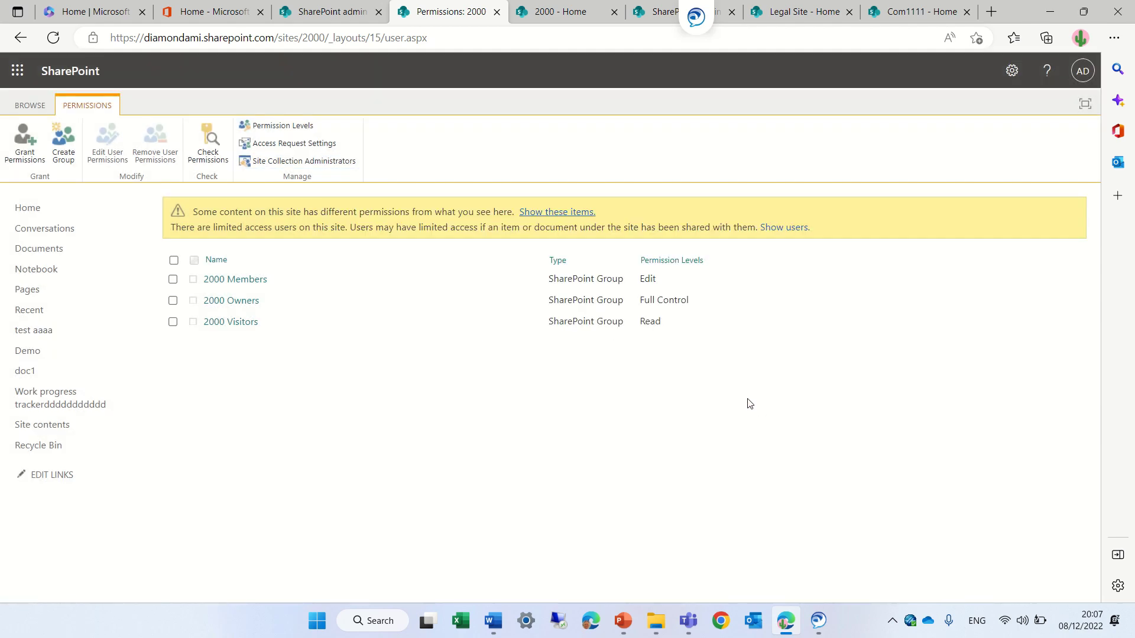
- Check the empty 2000 Owners group, go back, and switch to the Microsoft 365 admin center tab
left_click(246, 307)
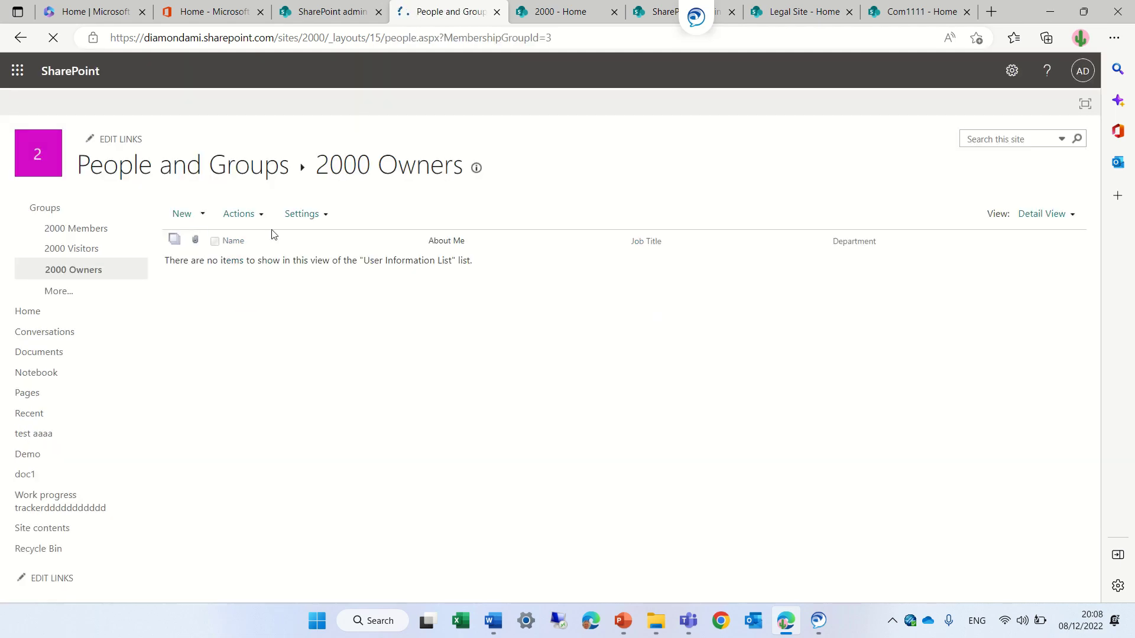
left_click(19, 40)
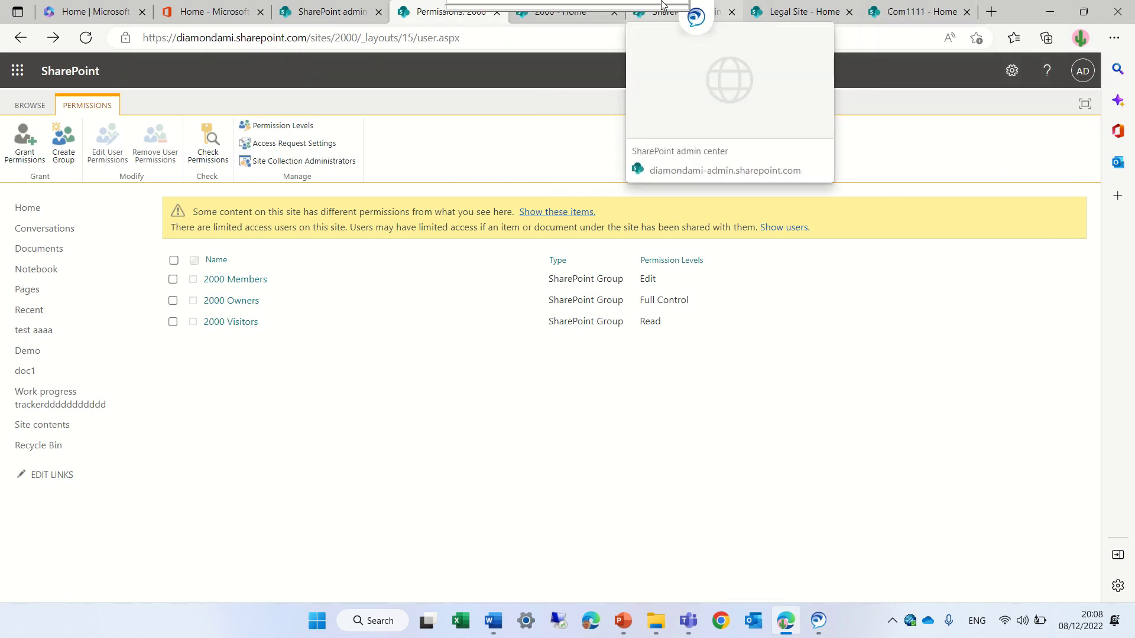
left_click(216, 14)
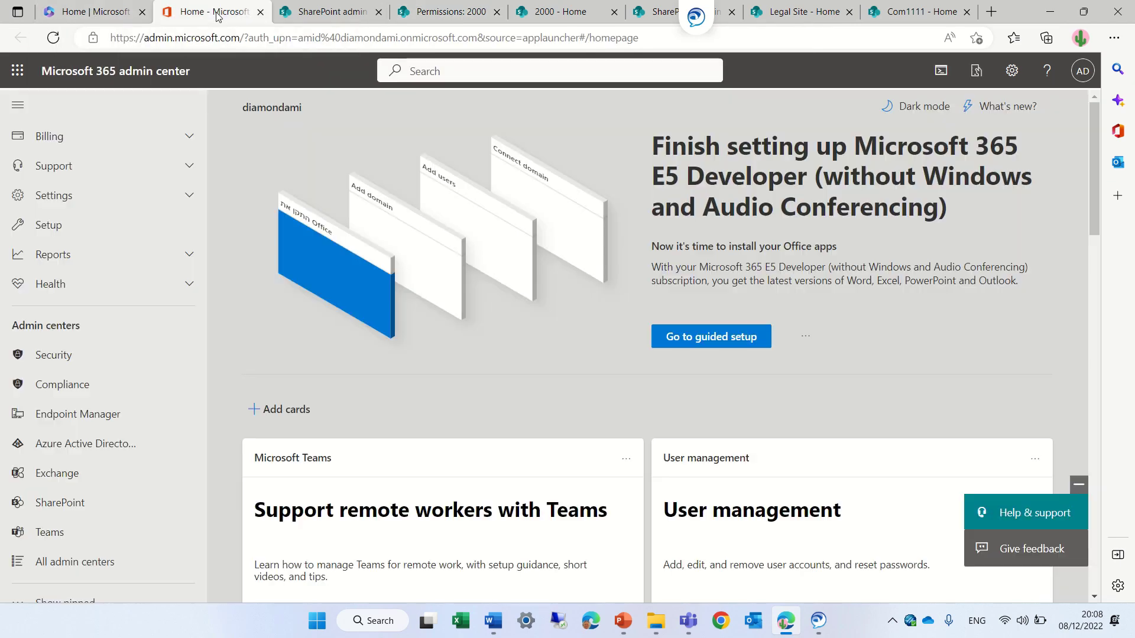
- Reopen the SharePoint admin center in a new tab and show its Active sites list
left_click(105, 505)
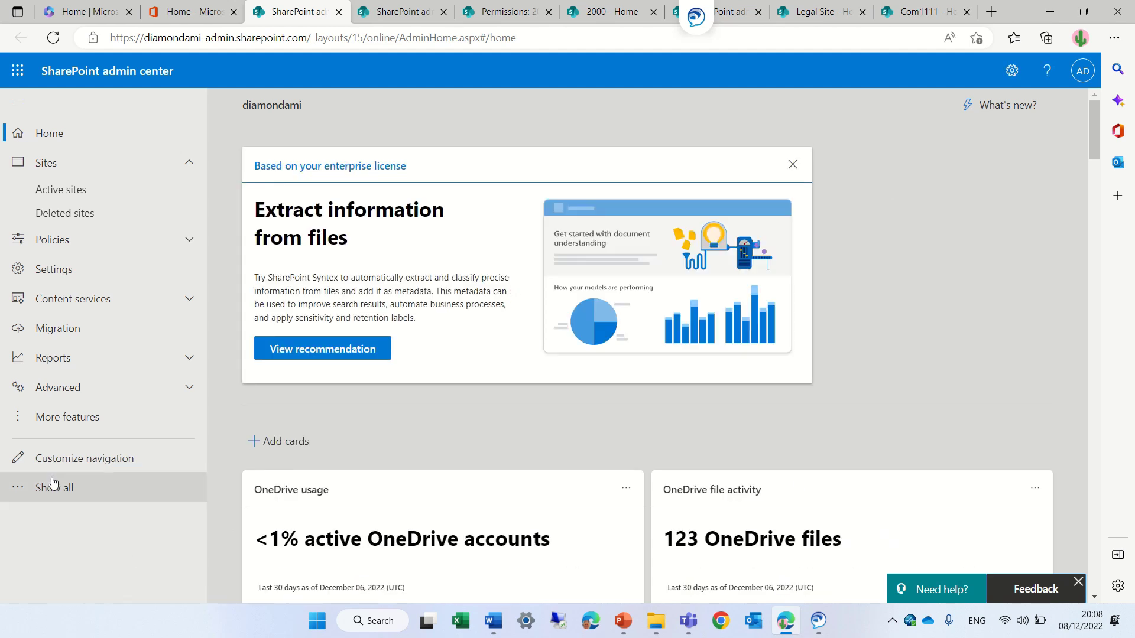
left_click(52, 488)
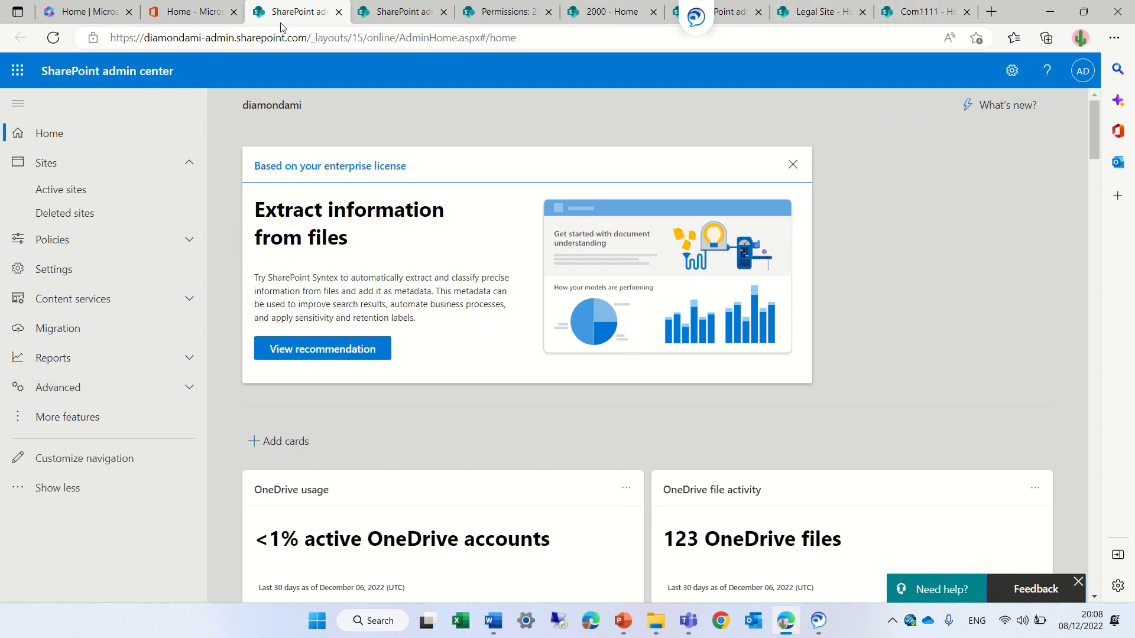
left_click(203, 16)
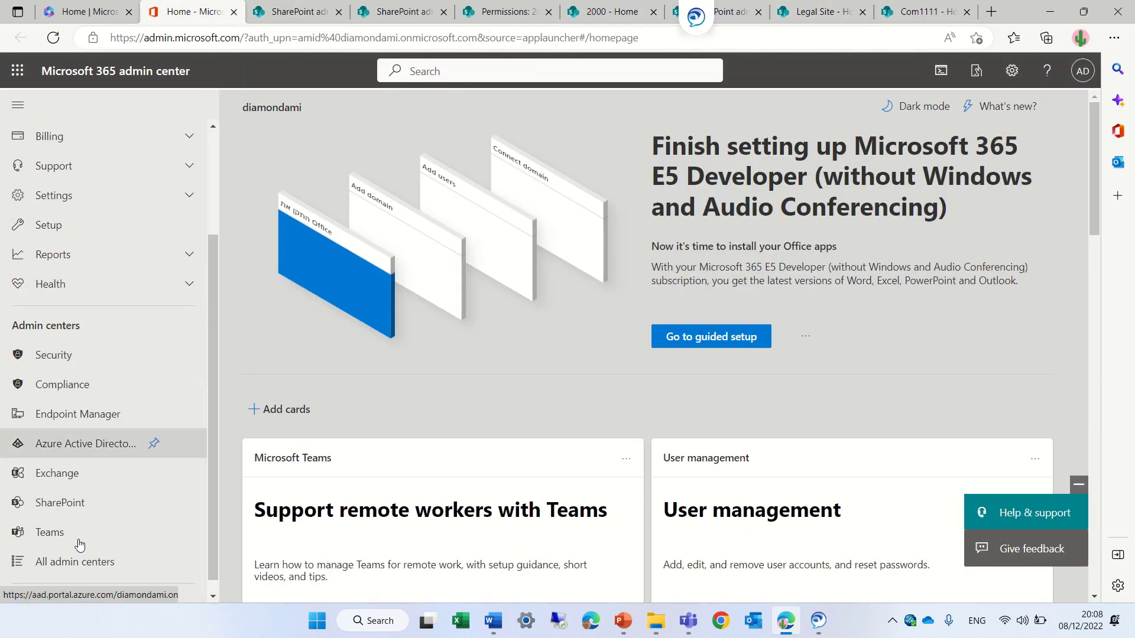
left_click(76, 506)
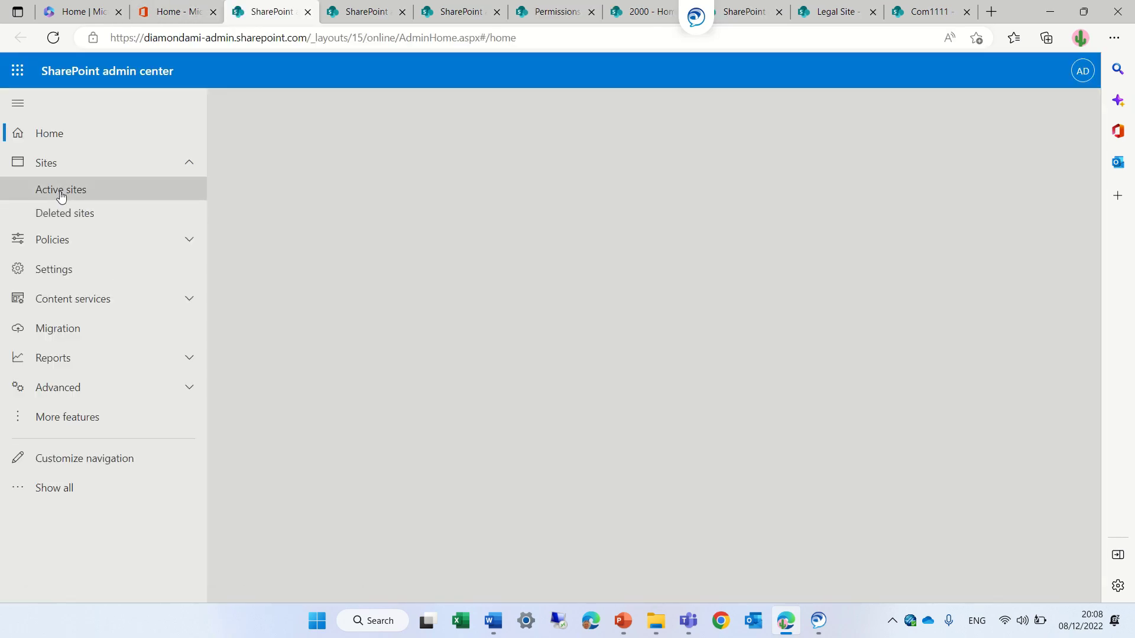
left_click(60, 189)
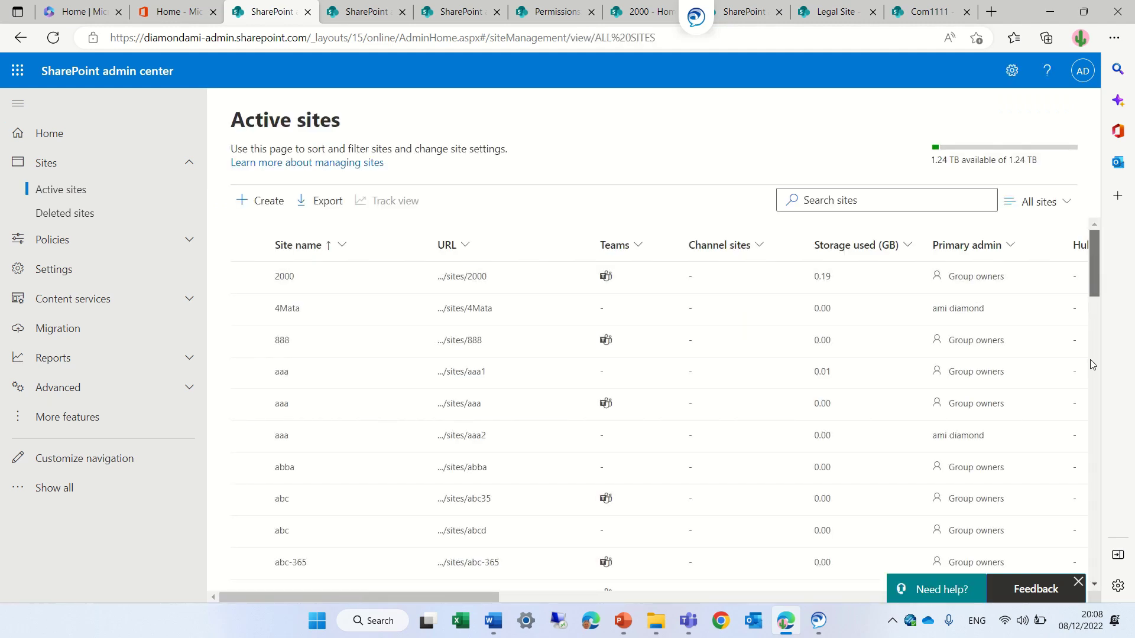
- Select the Comm HR site (/sites/CommHR) in Active sites and show its Permissions options
left_click(1093, 365)
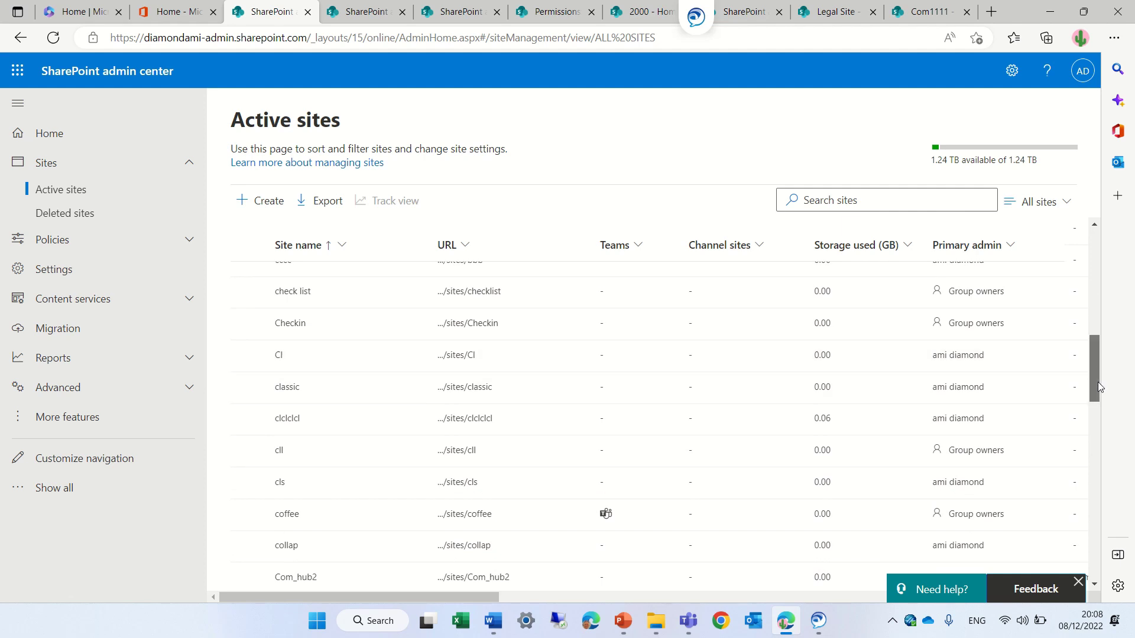
left_click_drag(1098, 386, 1095, 441)
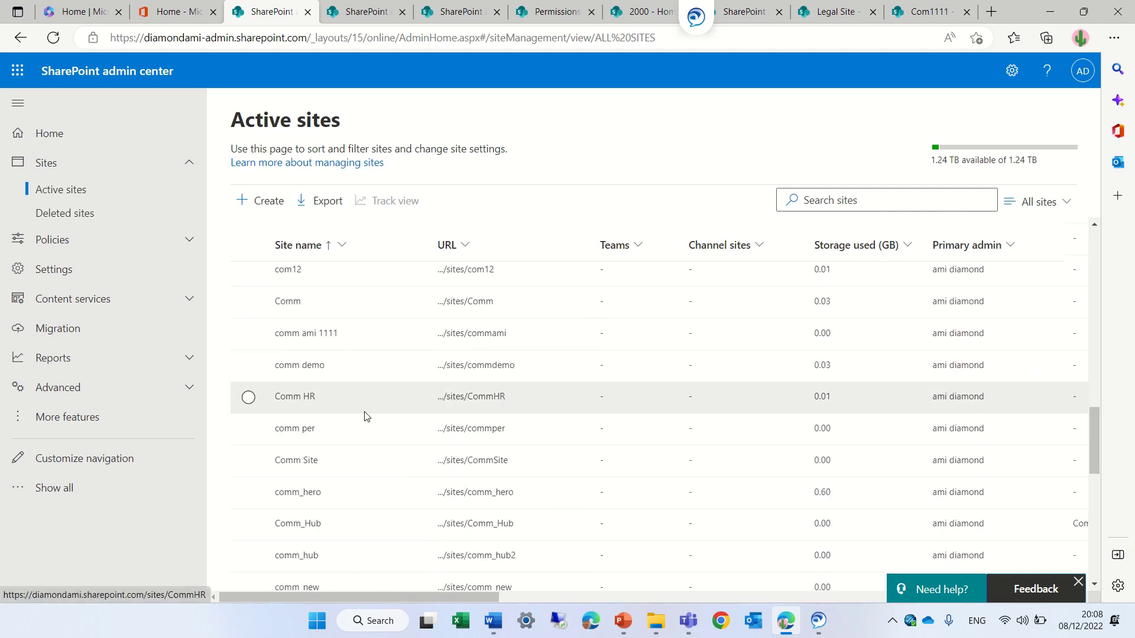
left_click(289, 399)
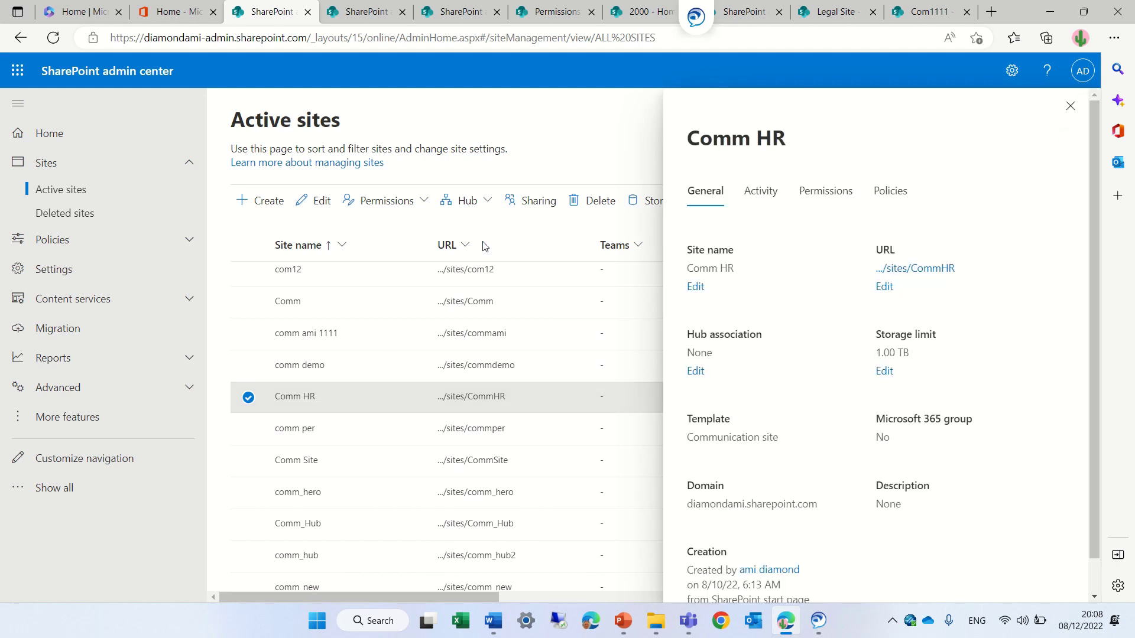
left_click(1070, 107)
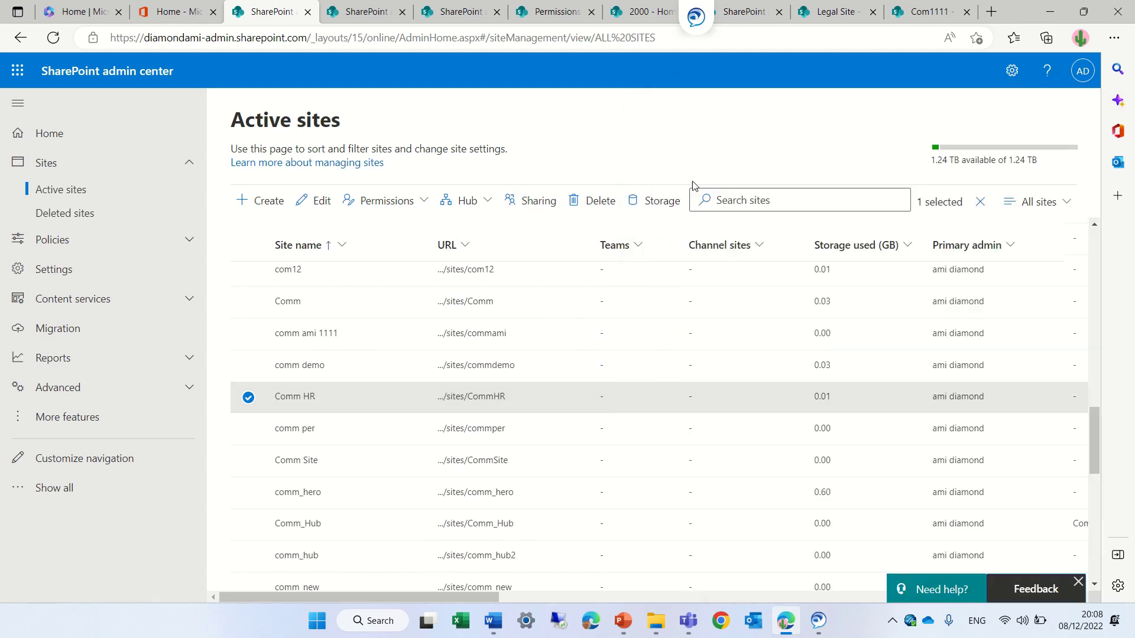
left_click(420, 205)
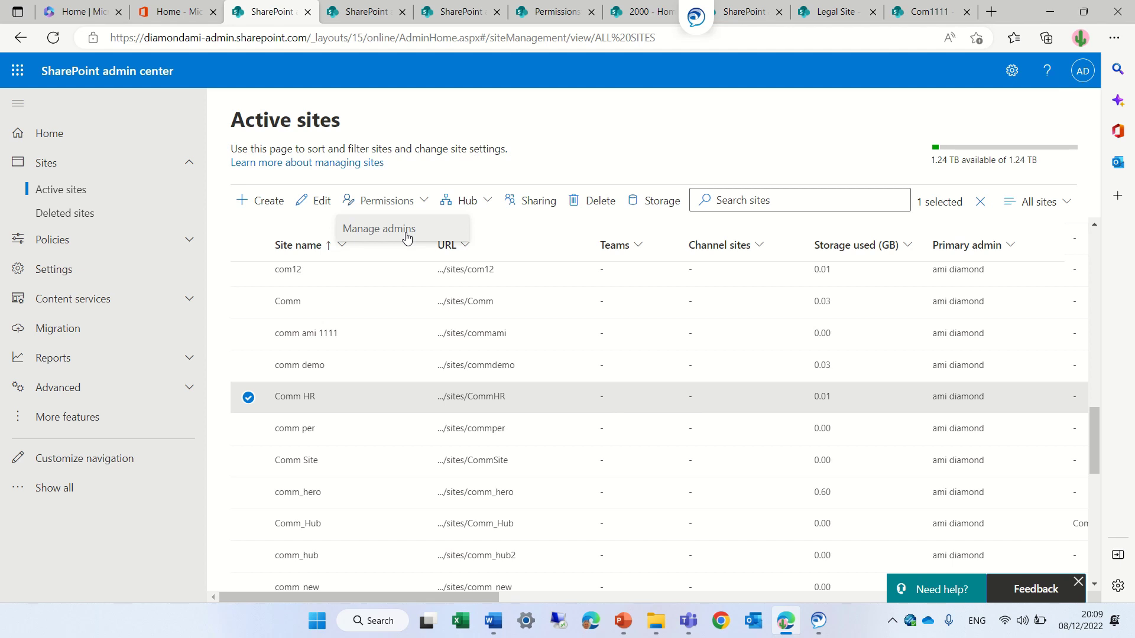
- Add the Marketing Assistant user as a Comm HR site admin, keeping the Admin role
left_click(407, 237)
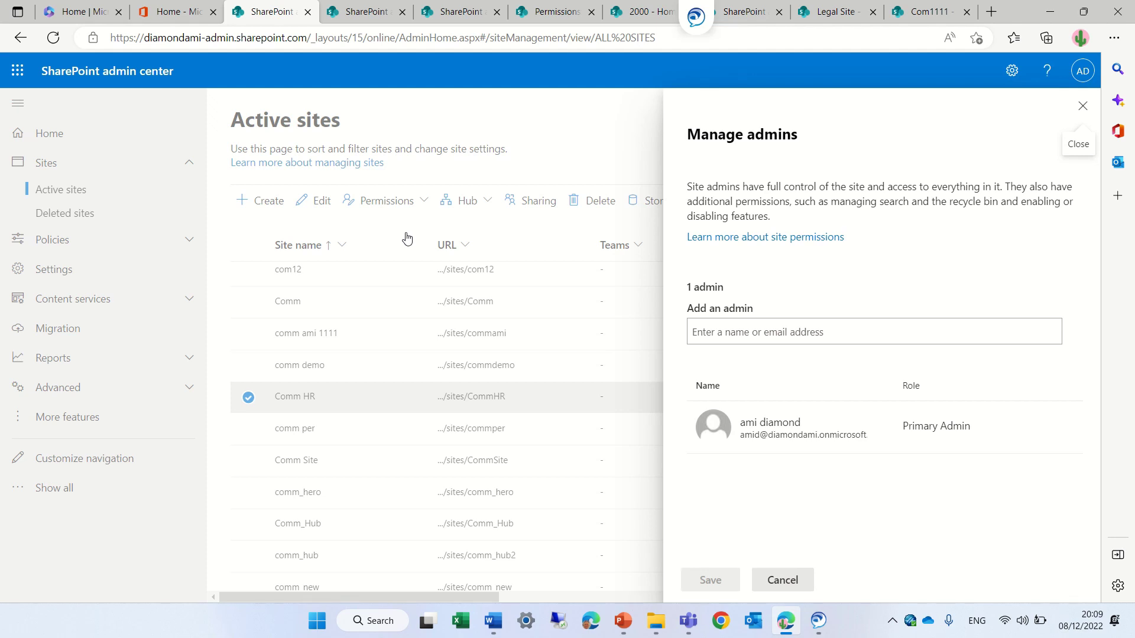
left_click(755, 328)
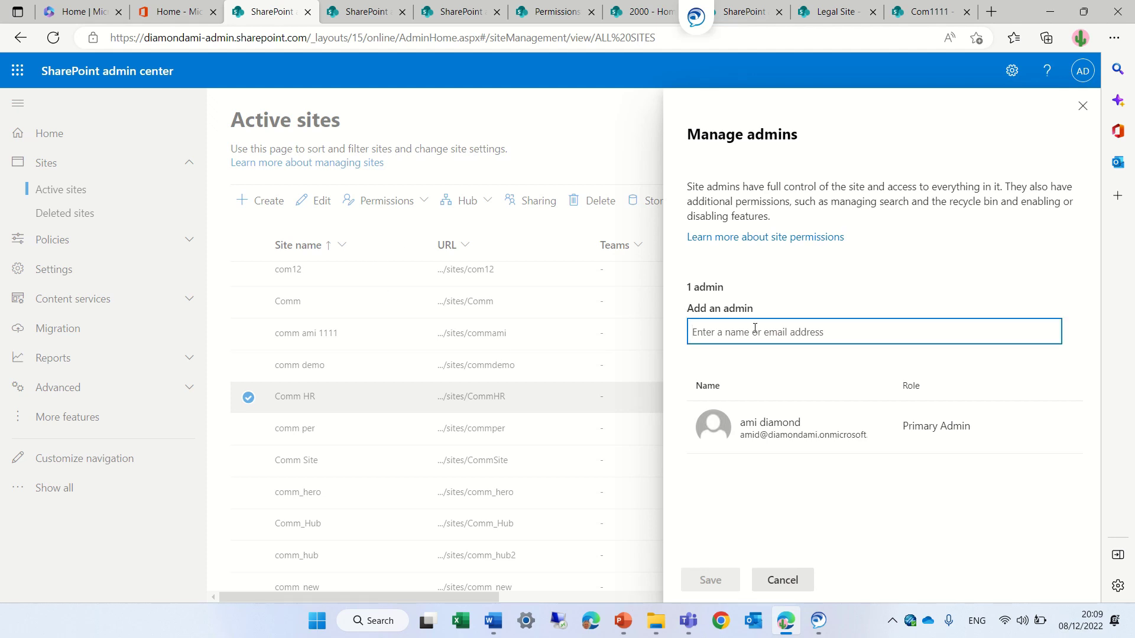
type("al")
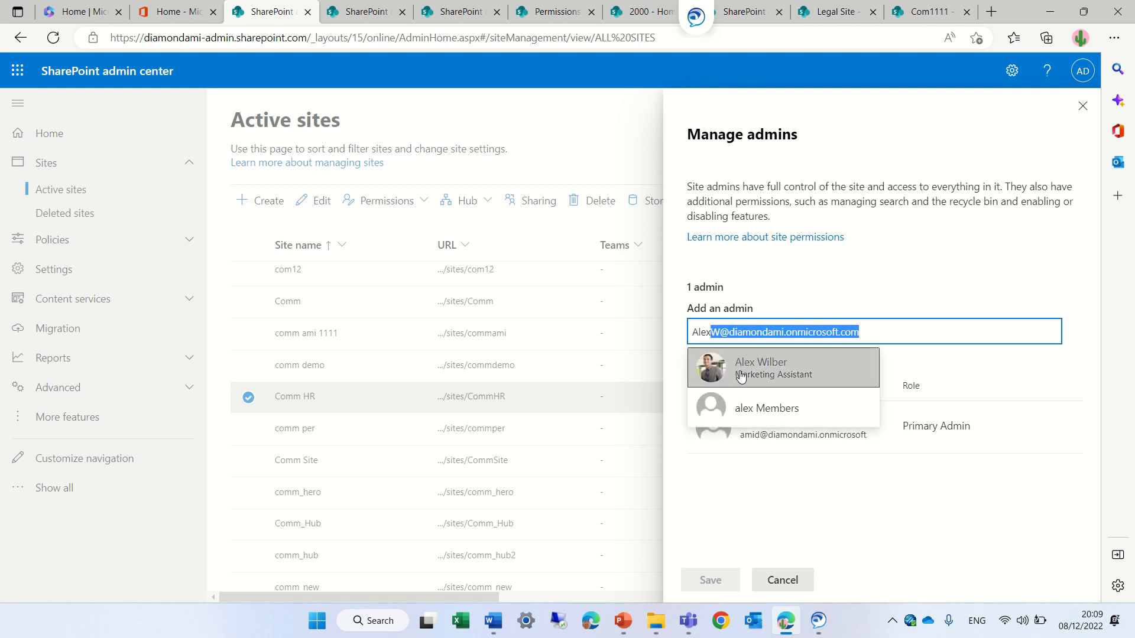
left_click(746, 363)
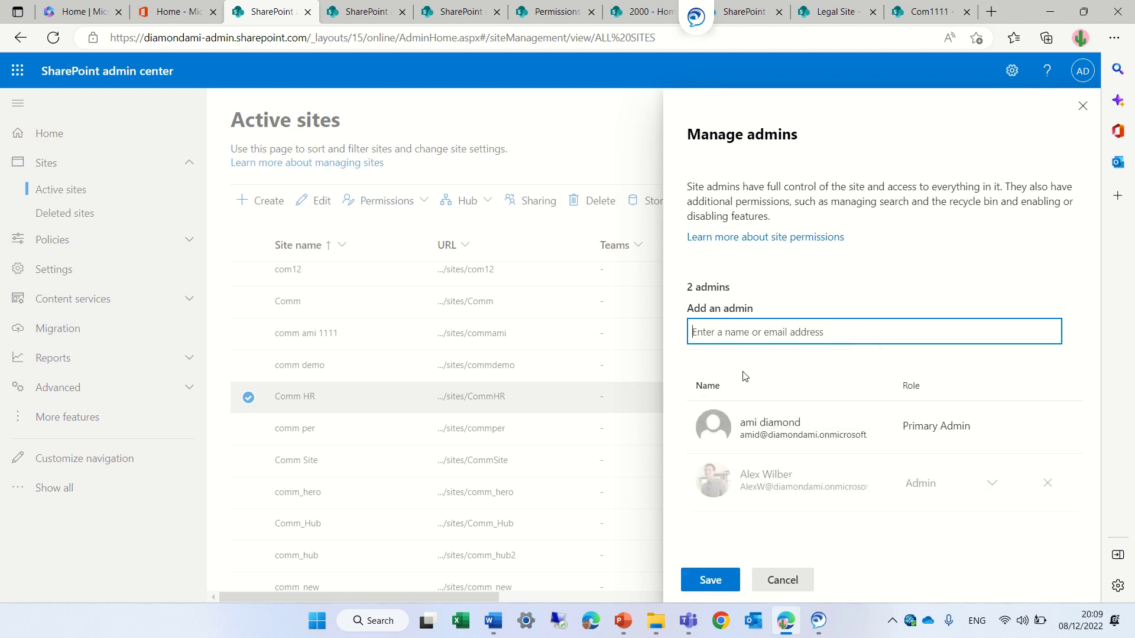
left_click(710, 580)
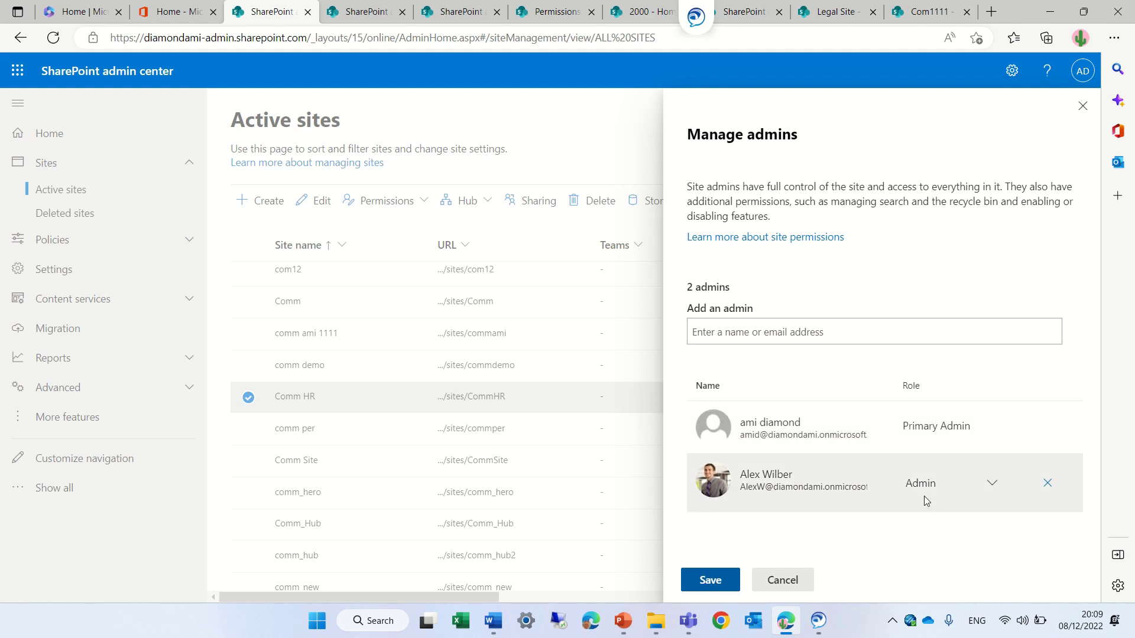
left_click(996, 487)
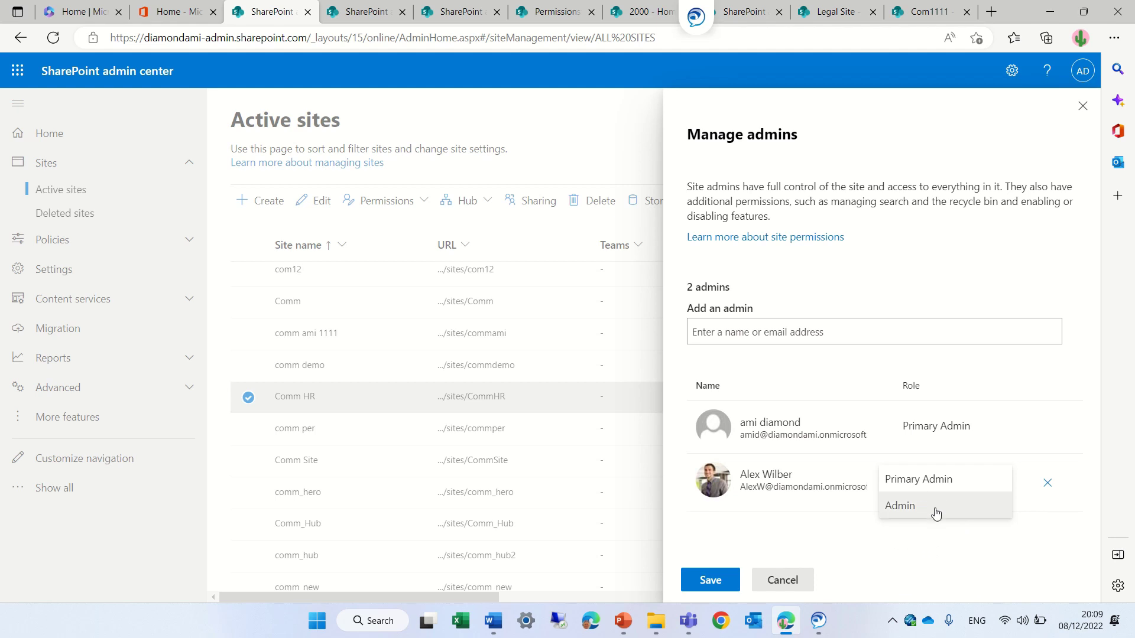
left_click(921, 542)
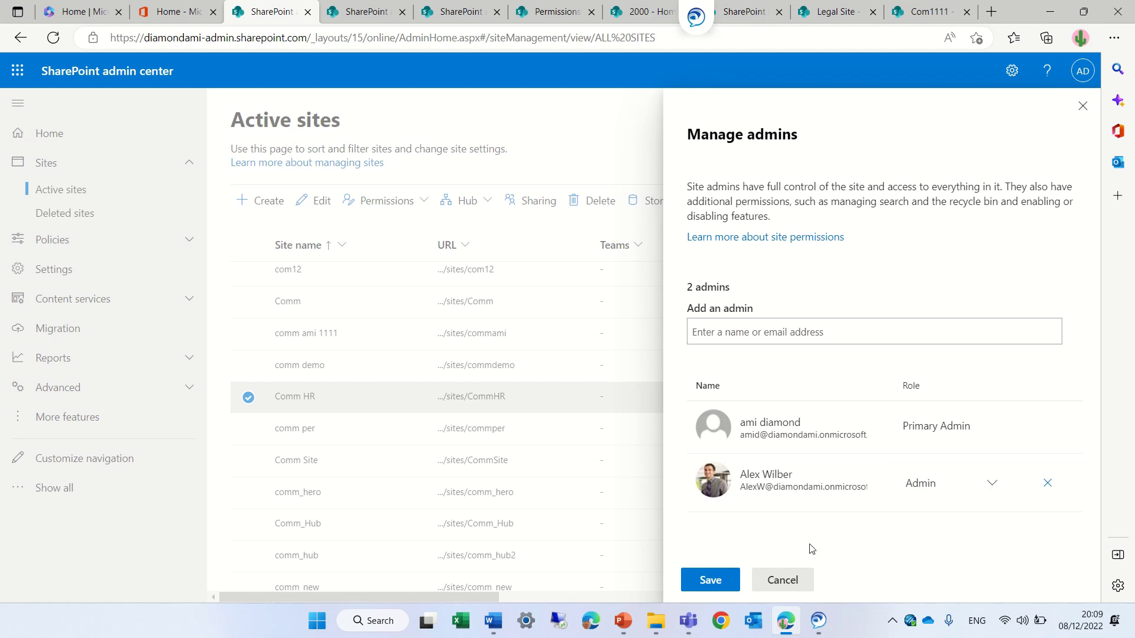
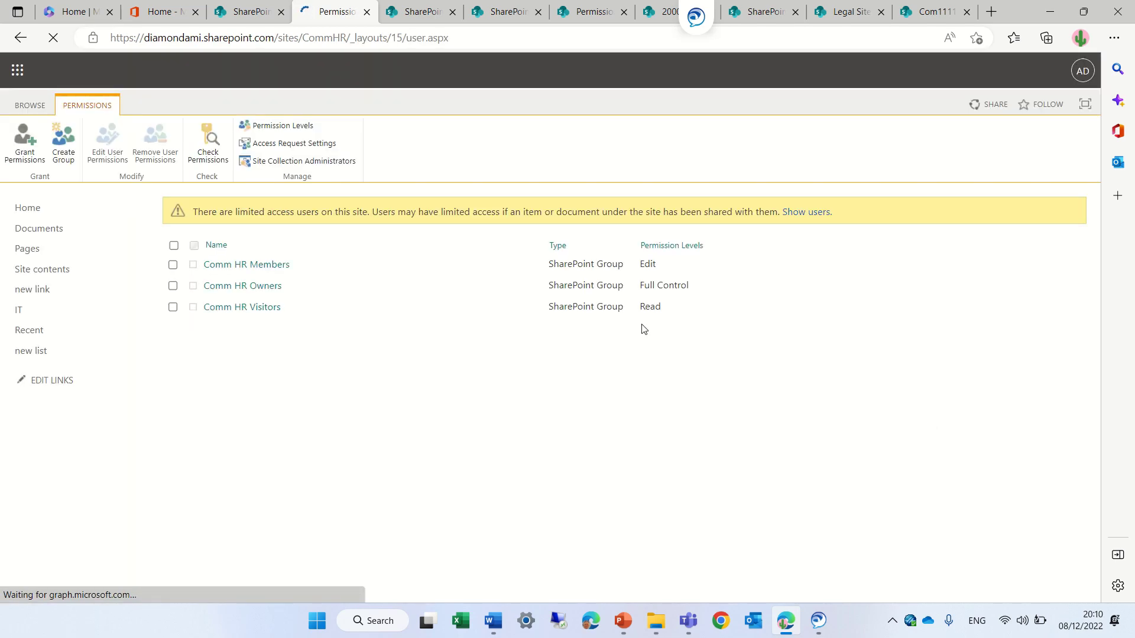
- Review the site's two site collection administrators without changes, then return to the Microsoft 365 admin center
left_click(301, 164)
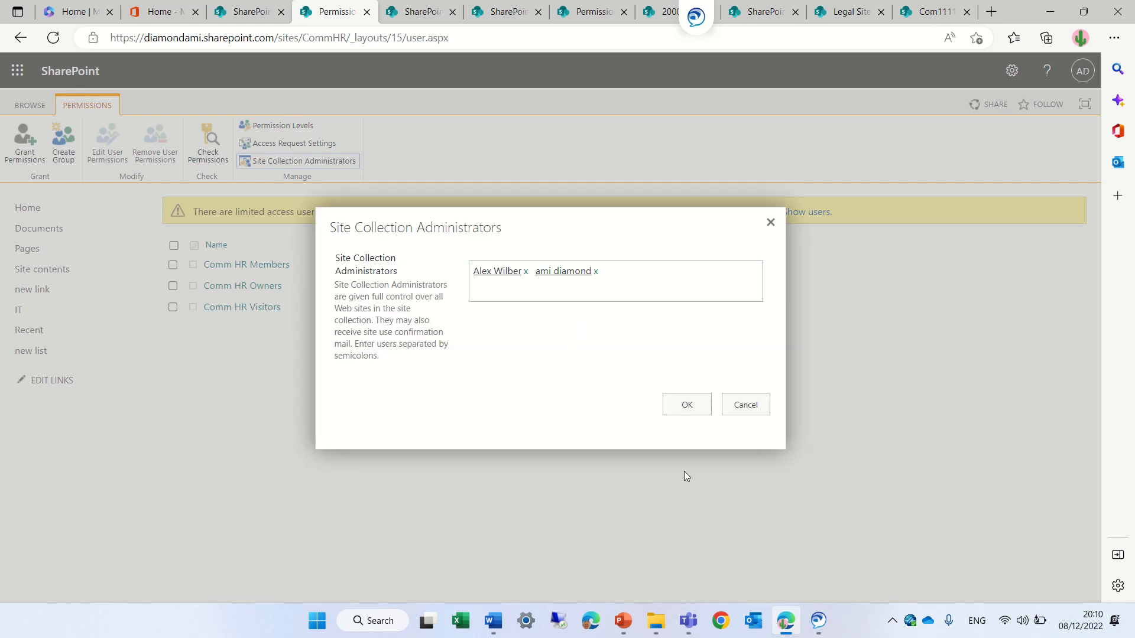
left_click(757, 409)
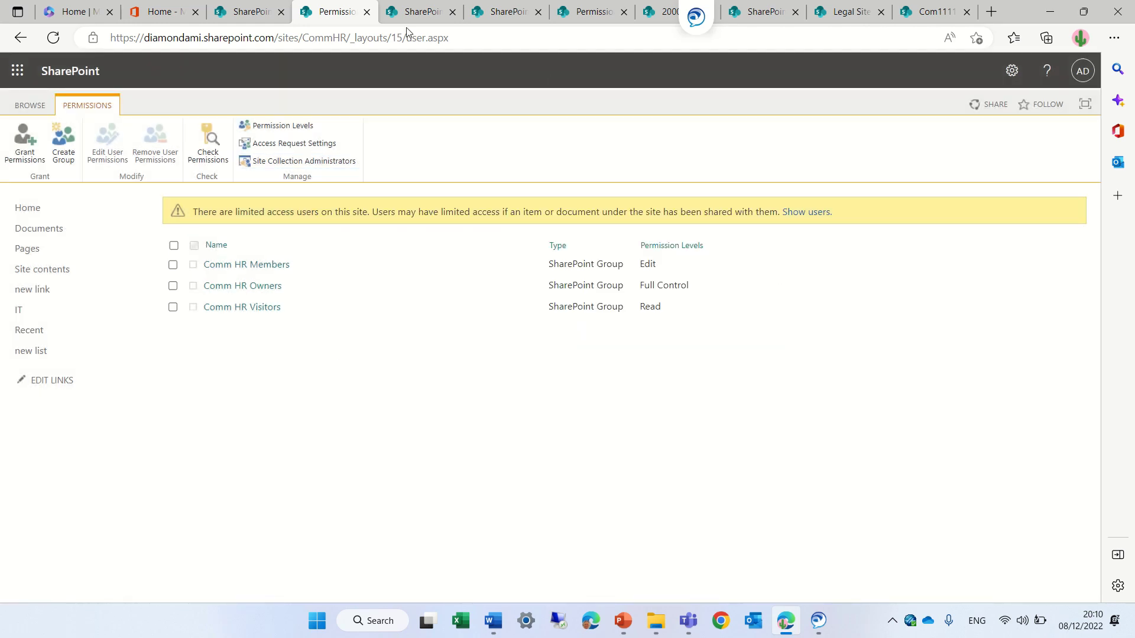
left_click(162, 12)
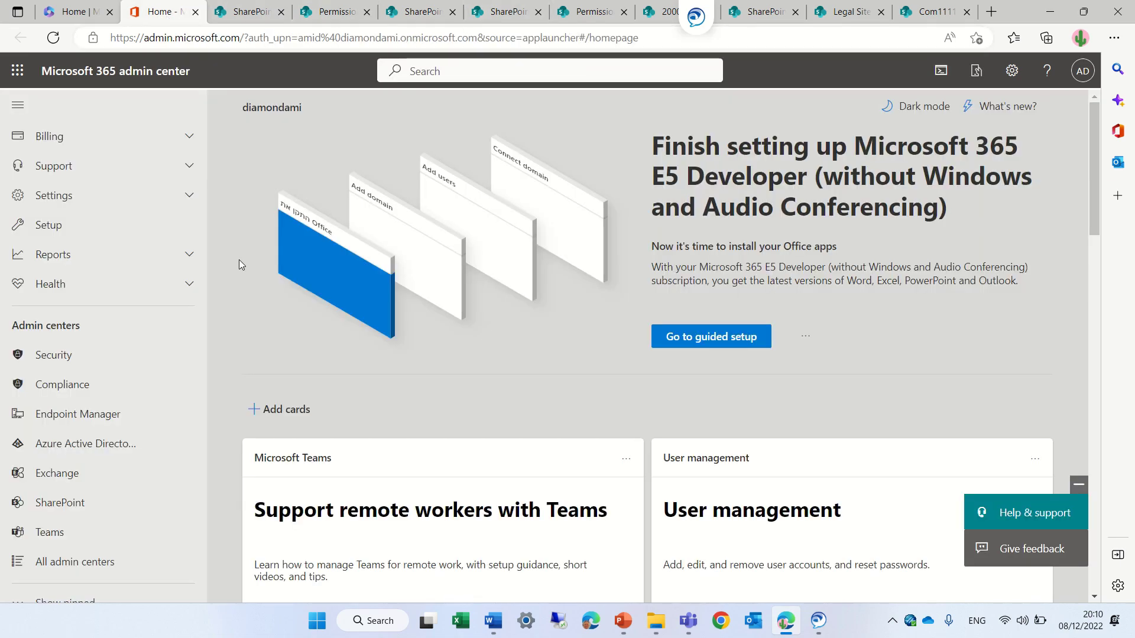
- Go to the SharePoint admin center's Active sites list and select site 2000
left_click(77, 502)
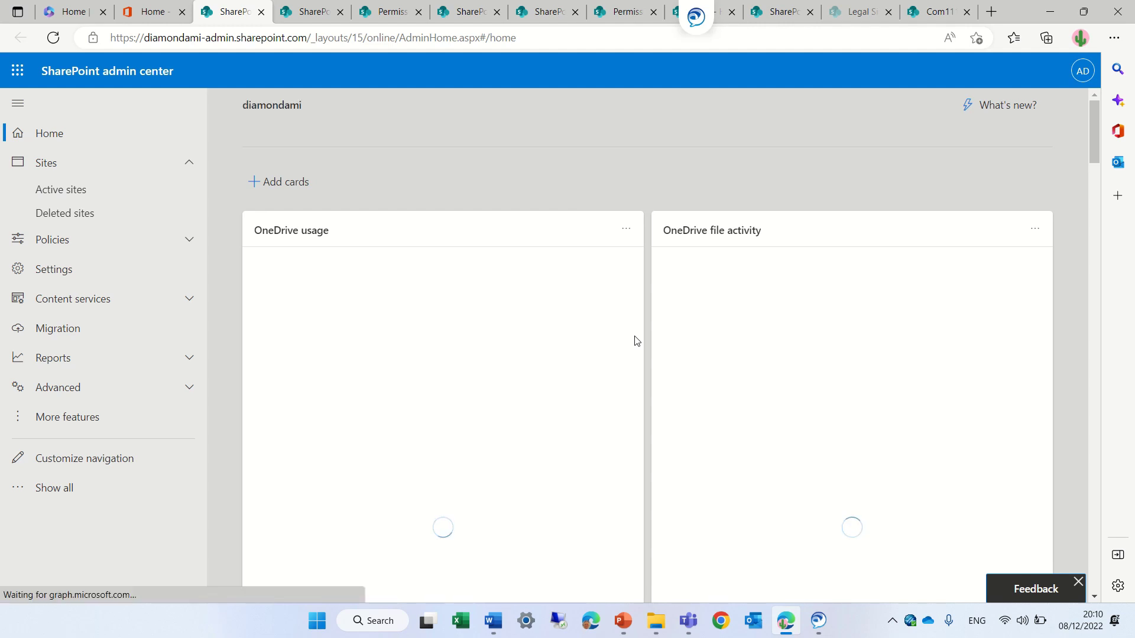
left_click(44, 190)
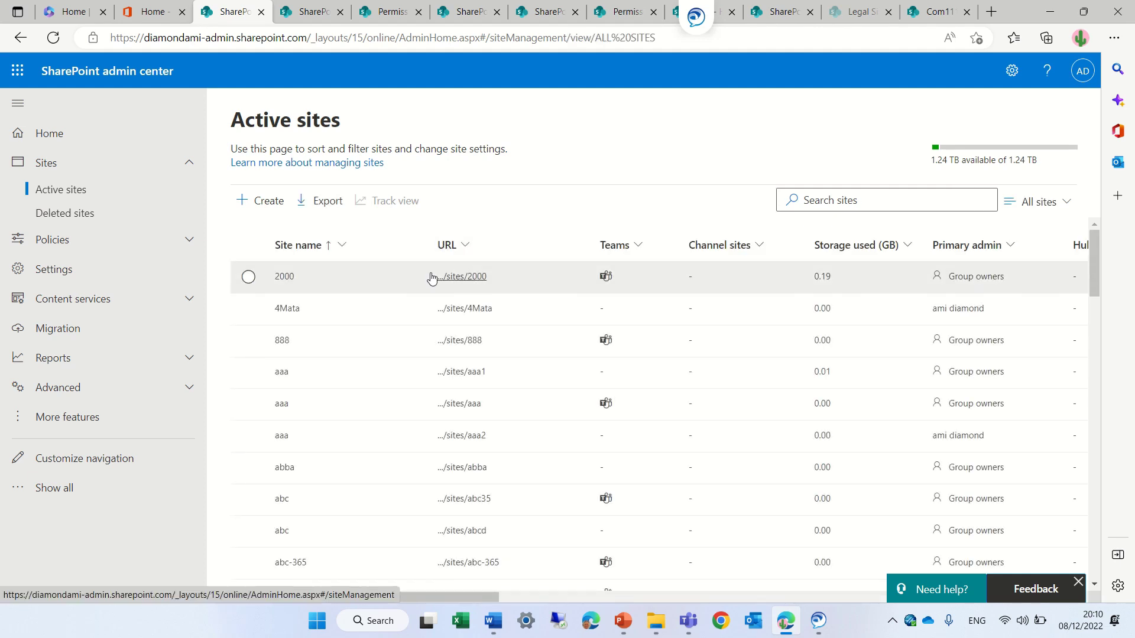
left_click(248, 277)
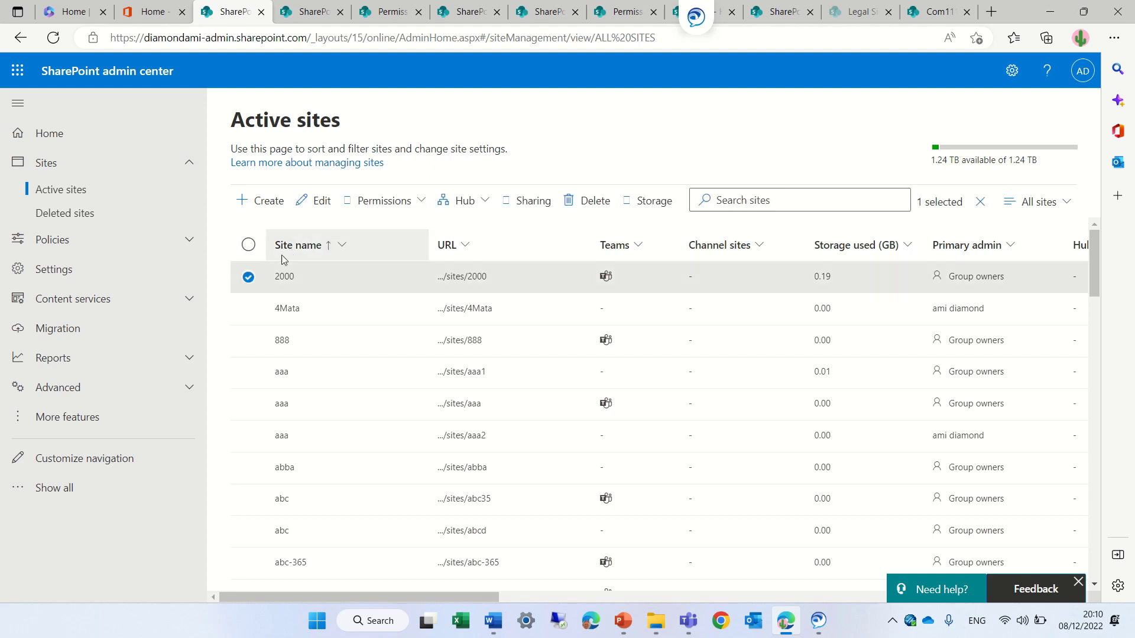
- Remove the first of site 2000's two Microsoft 365 group owners and save the change
left_click(422, 204)
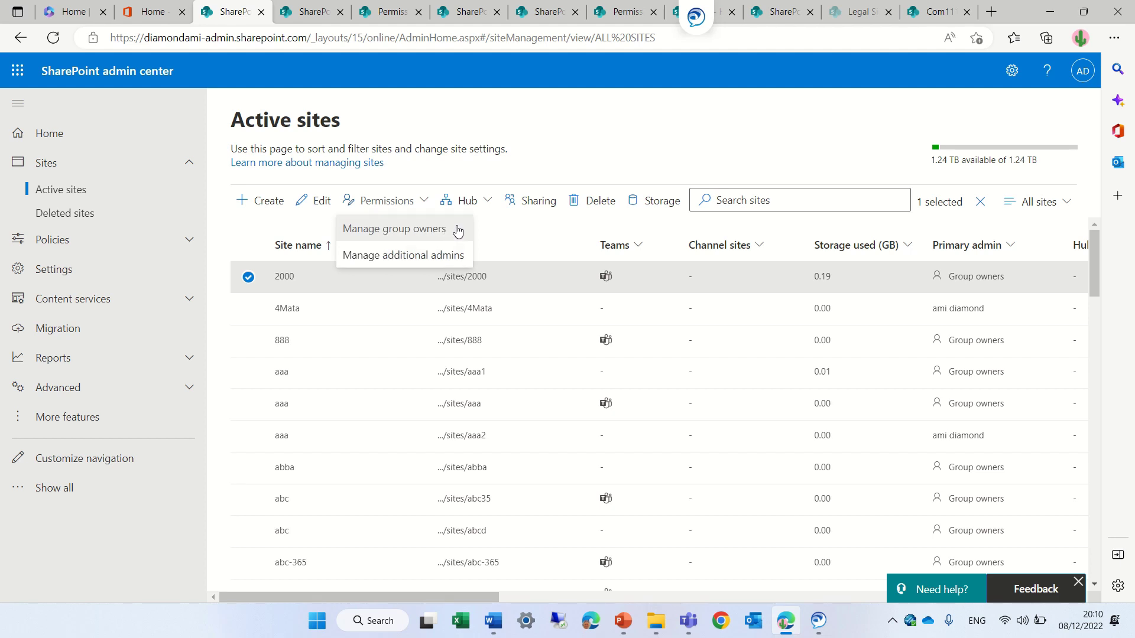
left_click(457, 230)
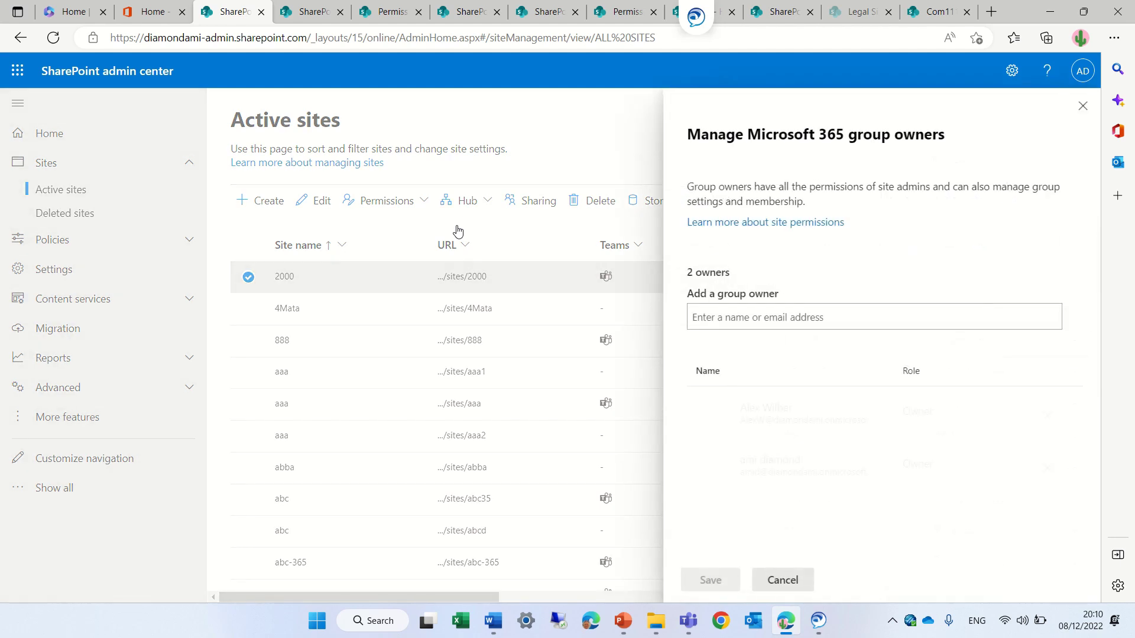
left_click(1049, 418)
left_click(703, 581)
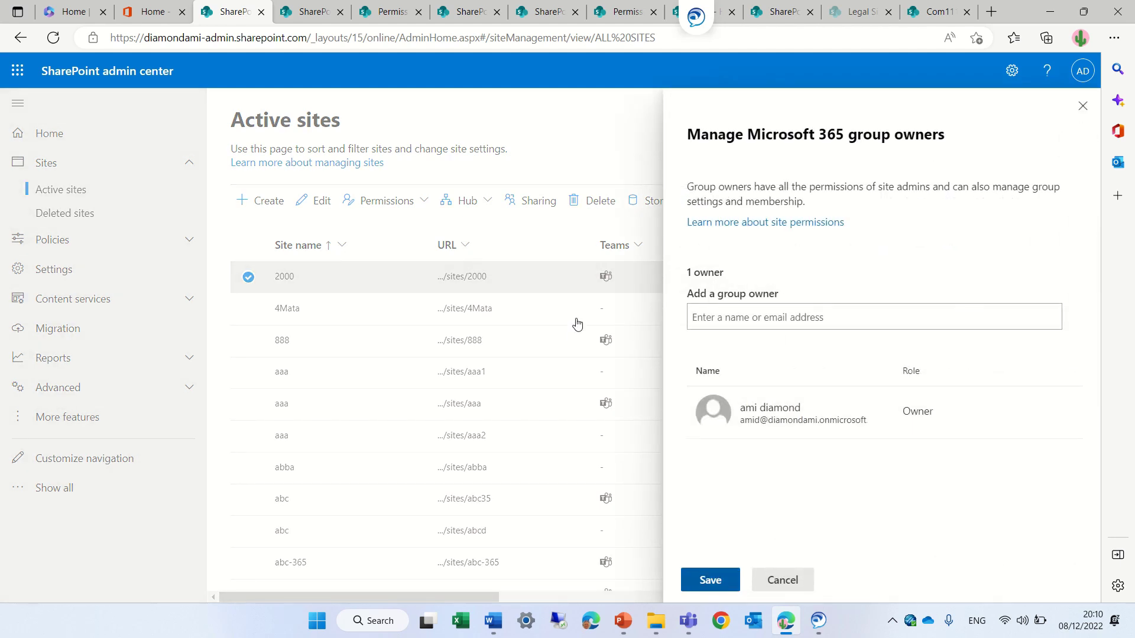
left_click(416, 204)
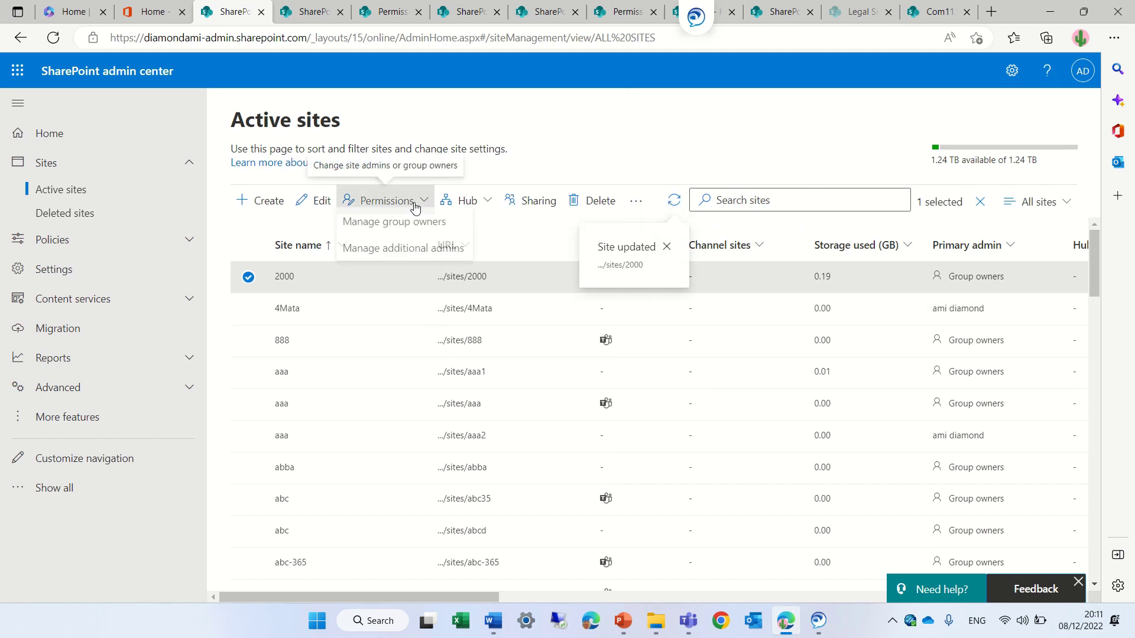
- Check site 2000's additional admins without changes, then bring up its Sharing settings
left_click(418, 258)
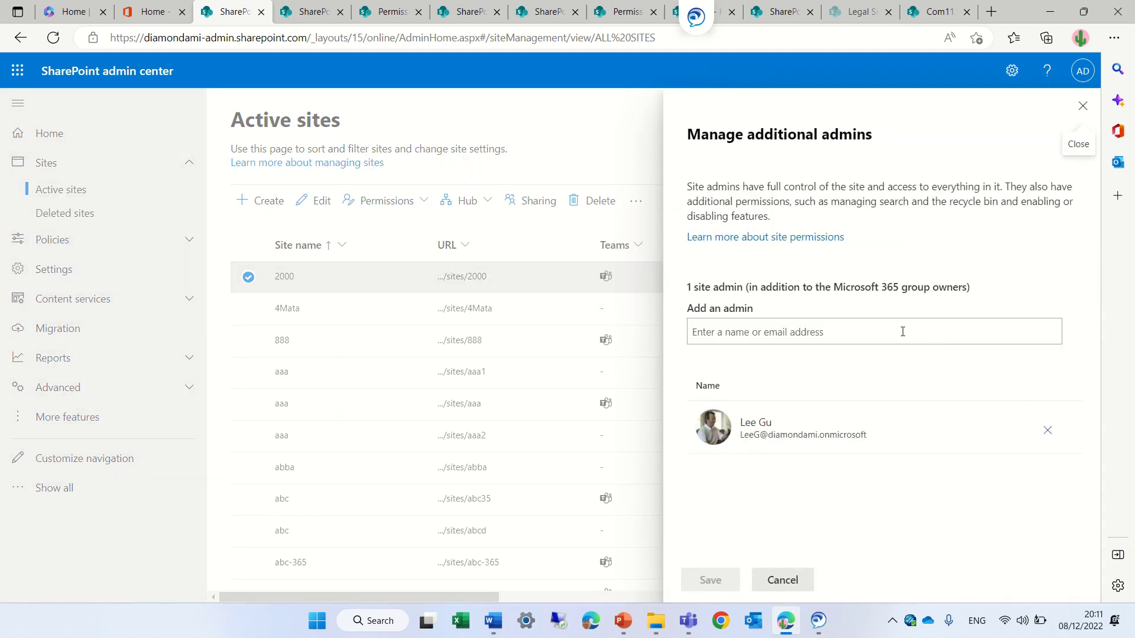
left_click(791, 580)
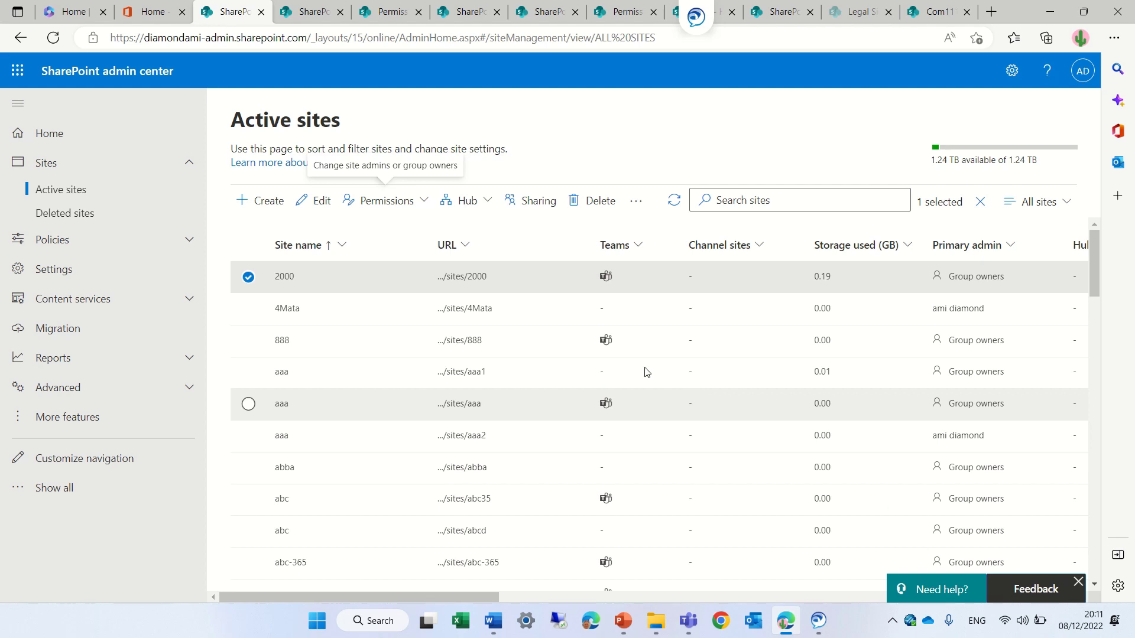
left_click(487, 206)
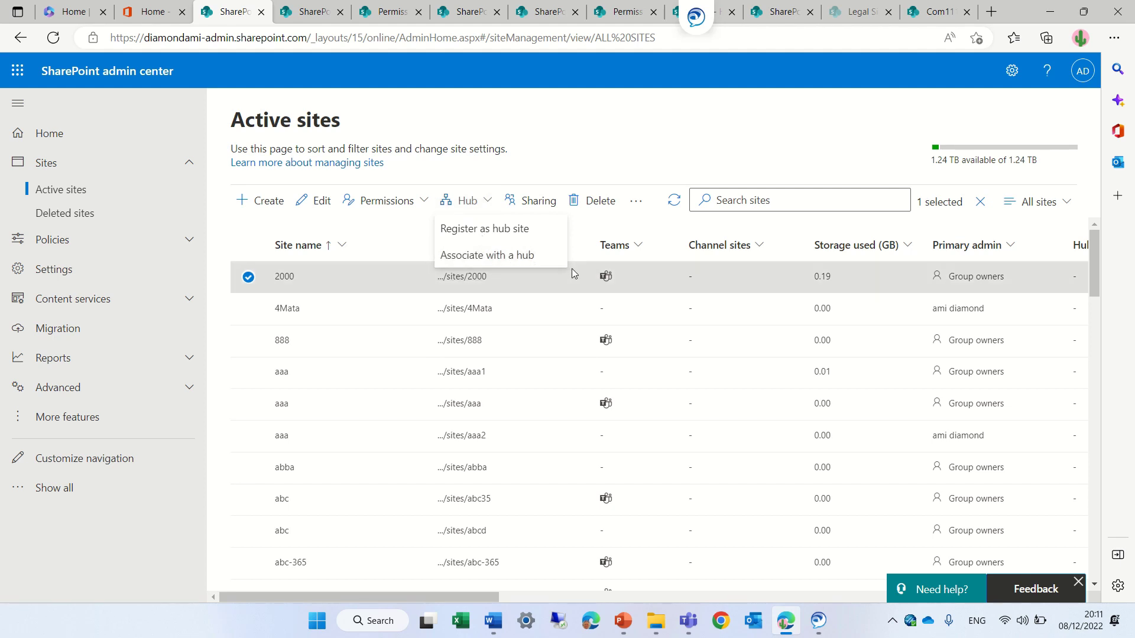
left_click(538, 202)
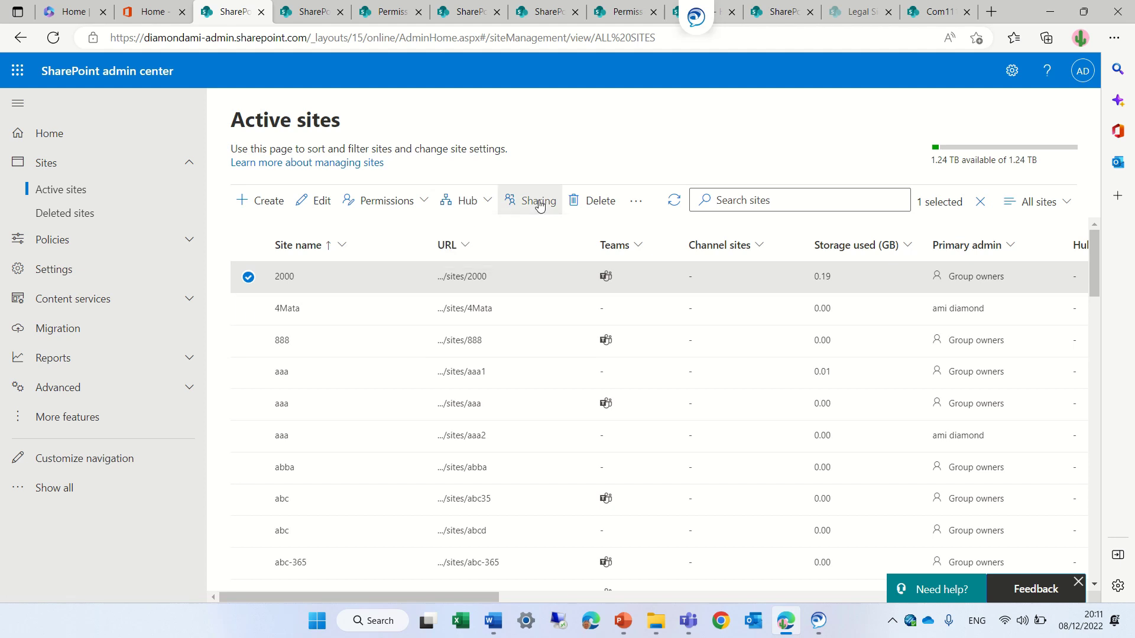